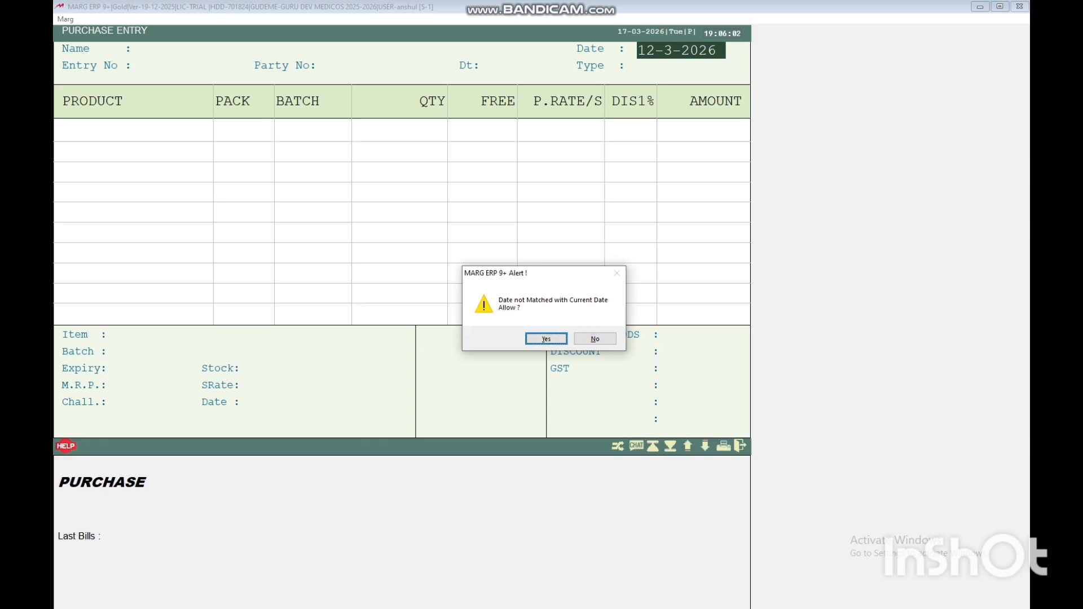
Allow the 12-03-2026 entry date and choose the supplier ledger listed directly below KISHAN &CO for the purchase
key(Return)
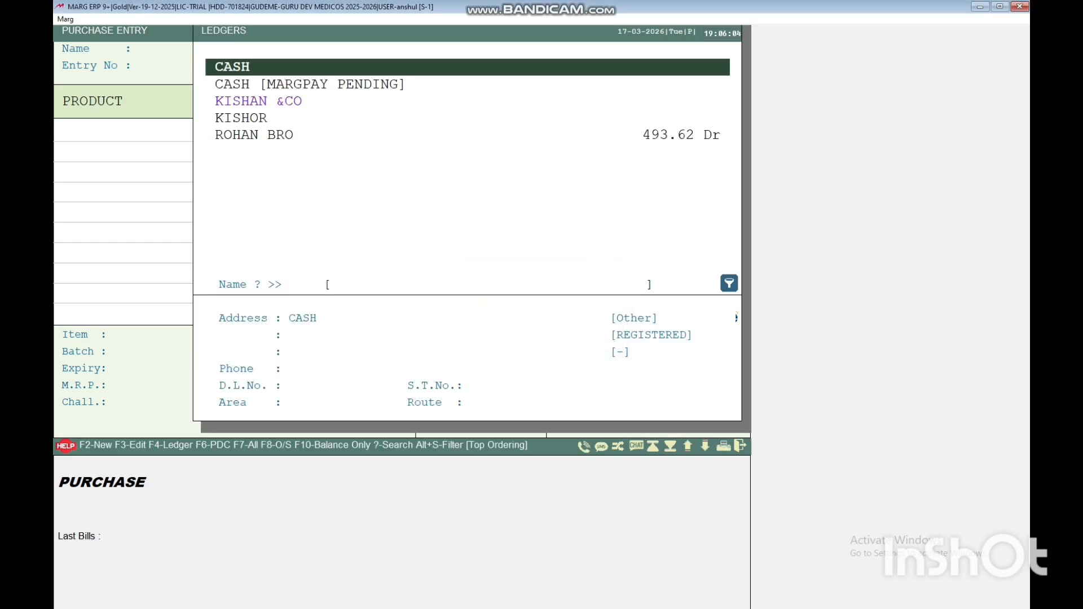
key(Down)
key(Down)
key(Down)
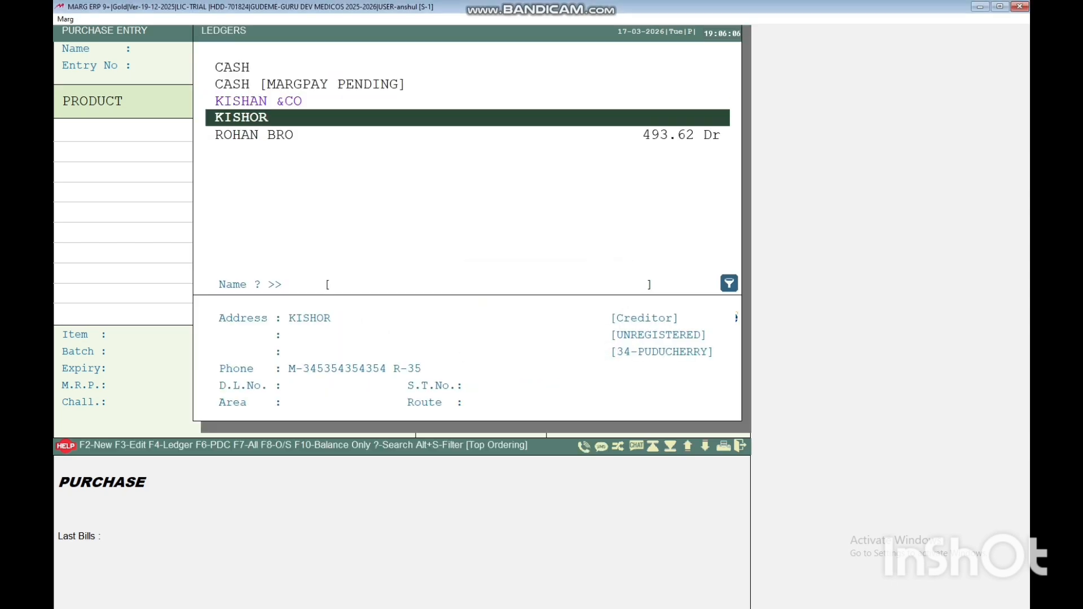
key(Return)
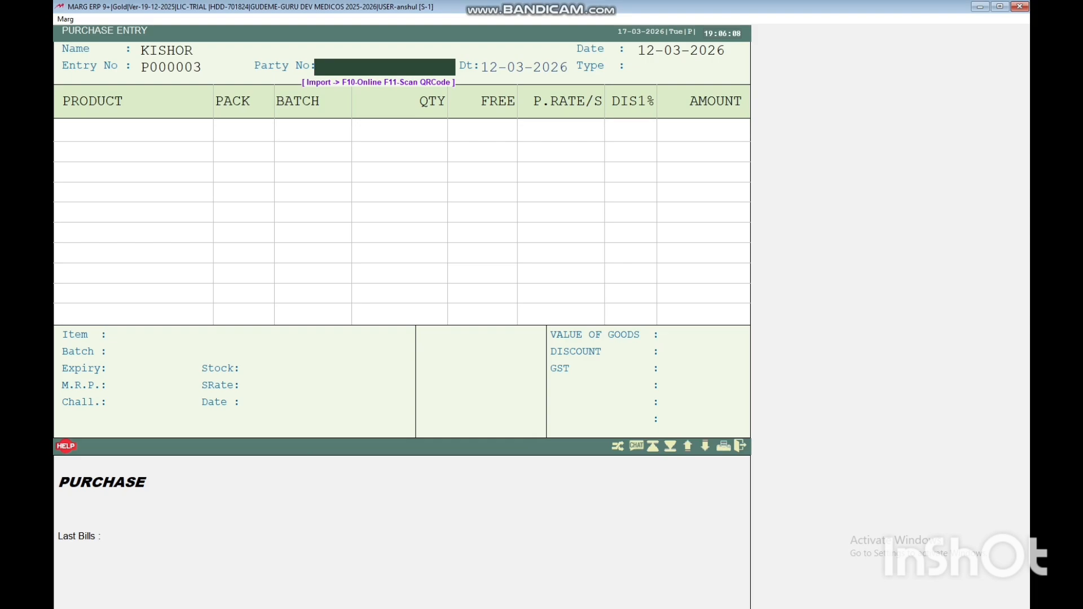
Fill in party number 12 with the bill date 17-03-2026 for the unregistered supplier, keeping TAX at No
text(12)
key(Return)
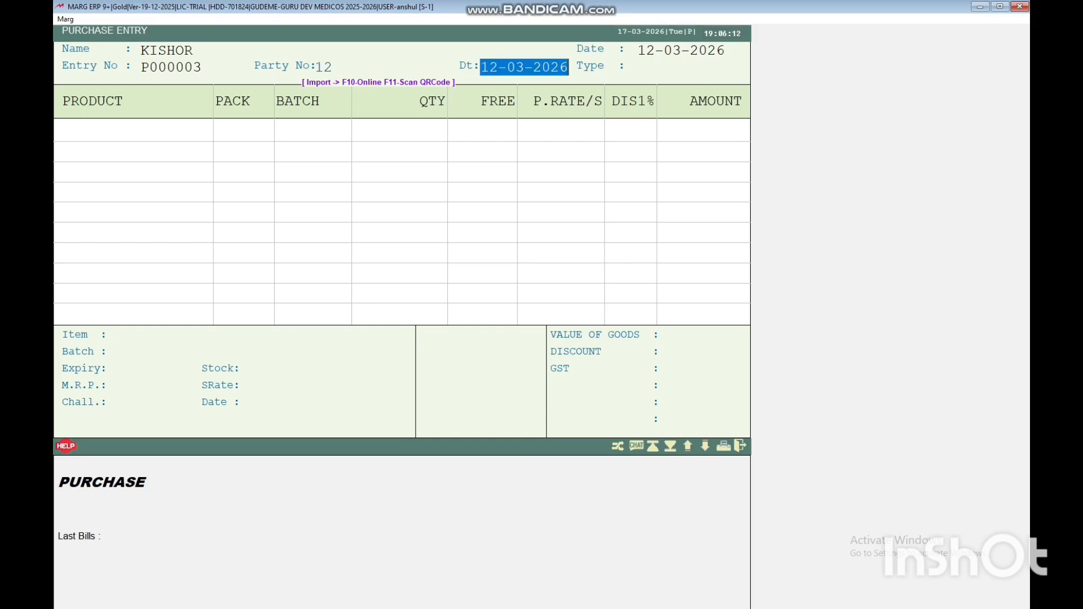
text(1)
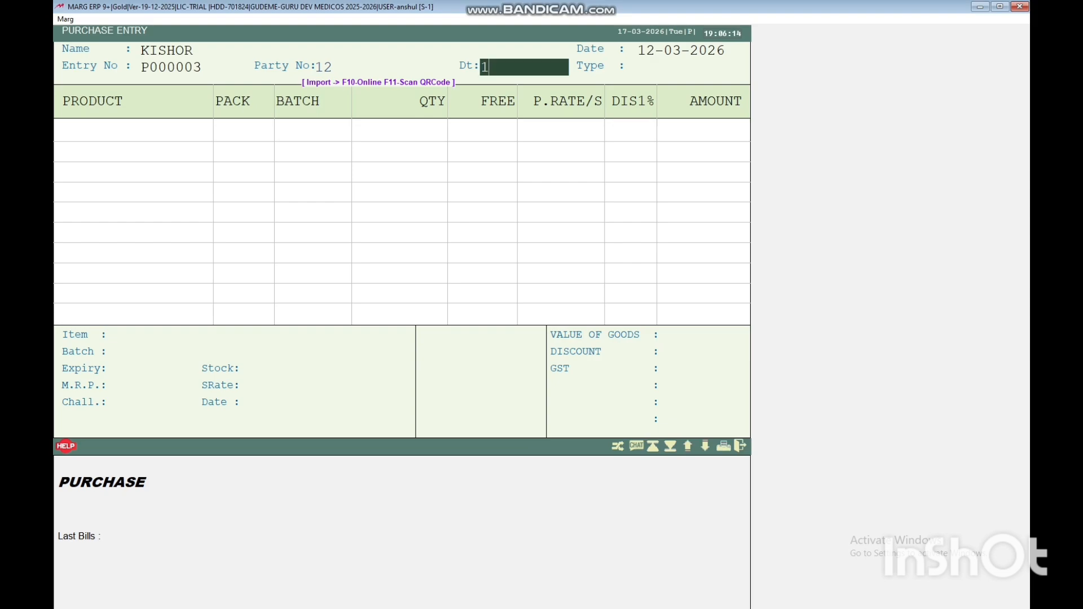
text(7)
key(Return)
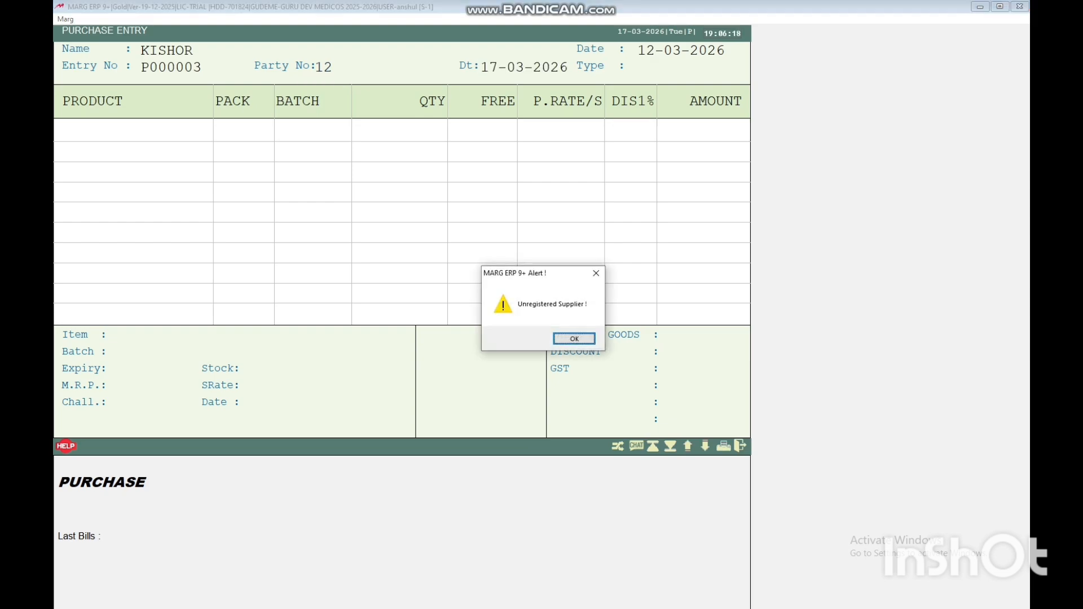
key(Return)
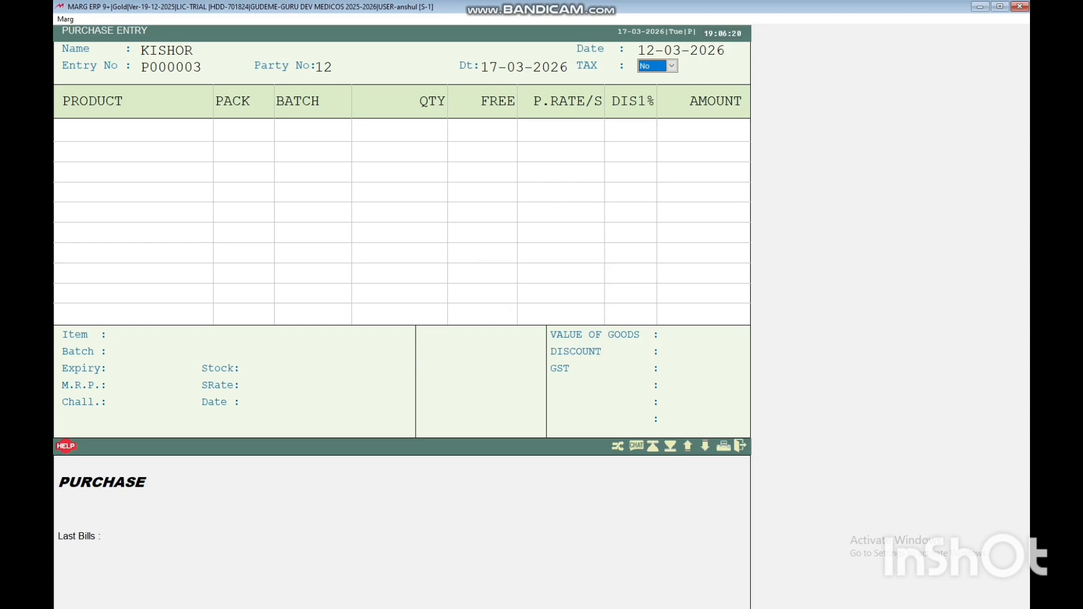
key(Return)
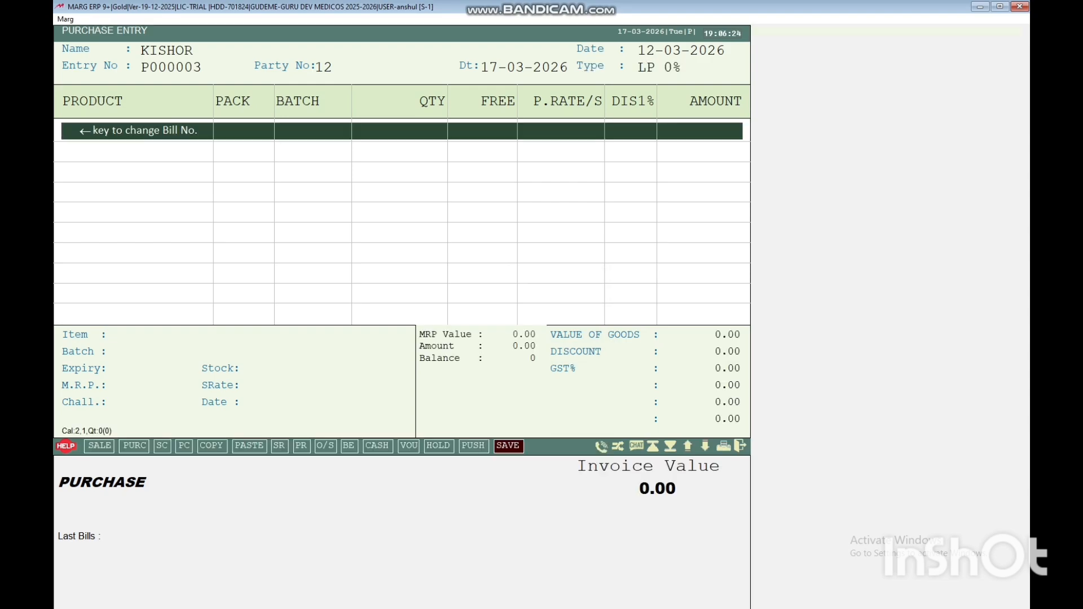
Add ALBANDAZOL TAB as the first product with batch 1001, keeping its January 2028 expiry
key(Return)
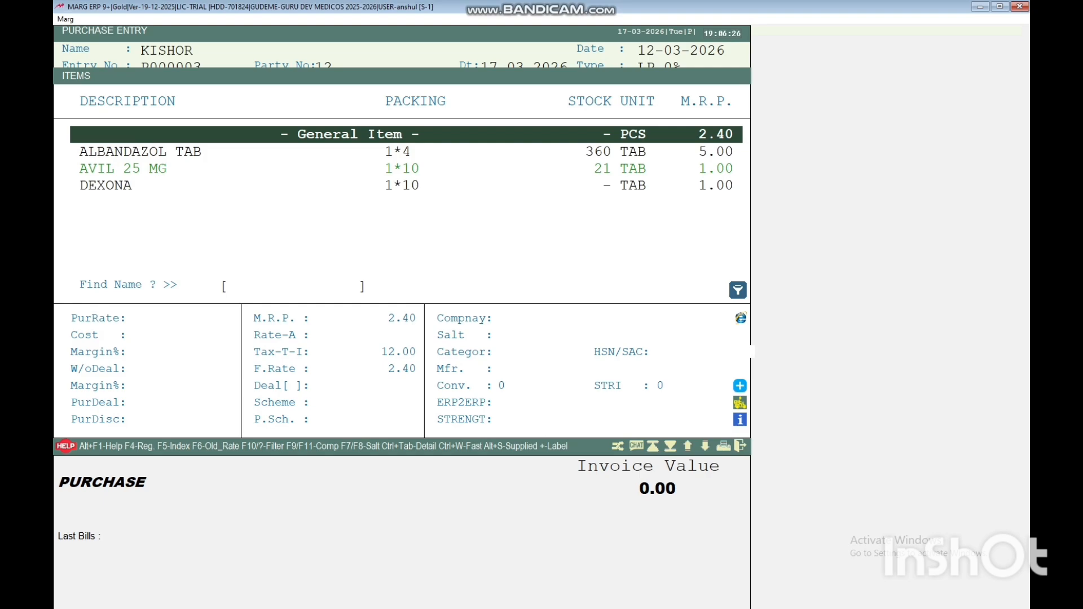
key(Down)
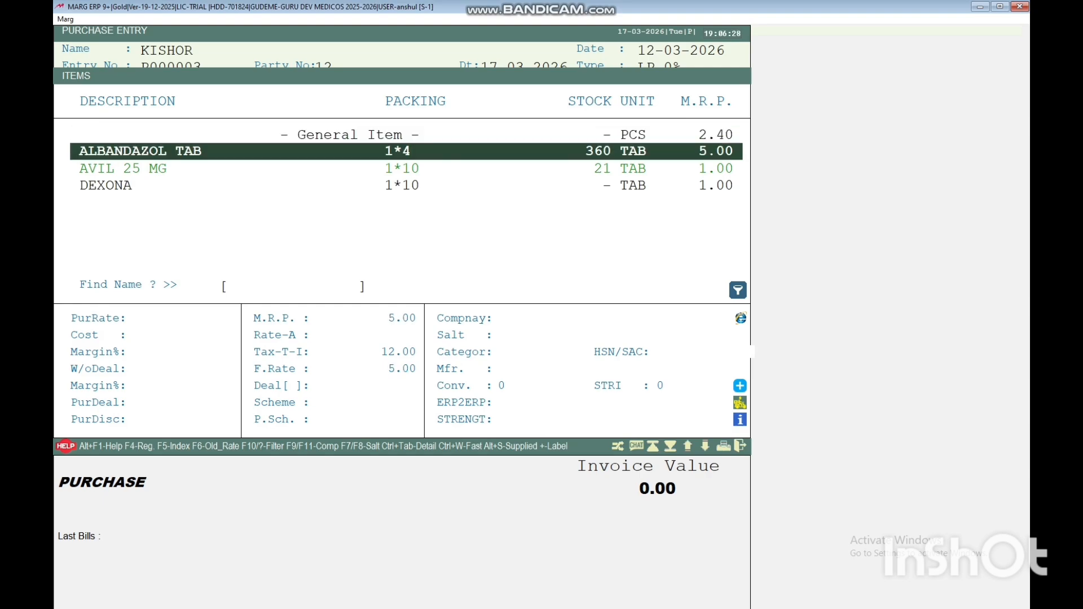
key(Return)
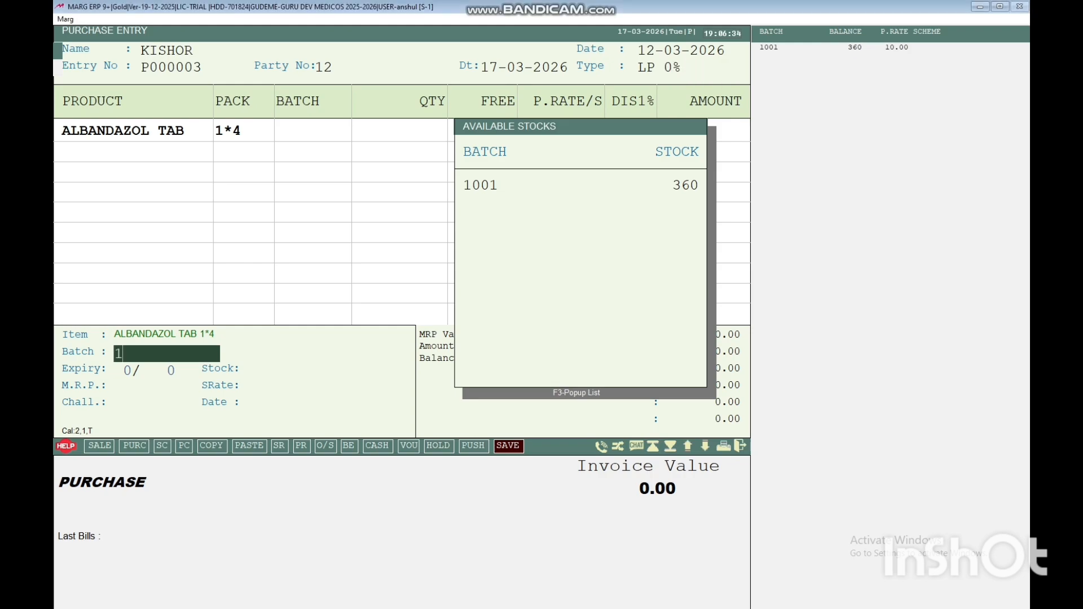
text(1001)
key(Return)
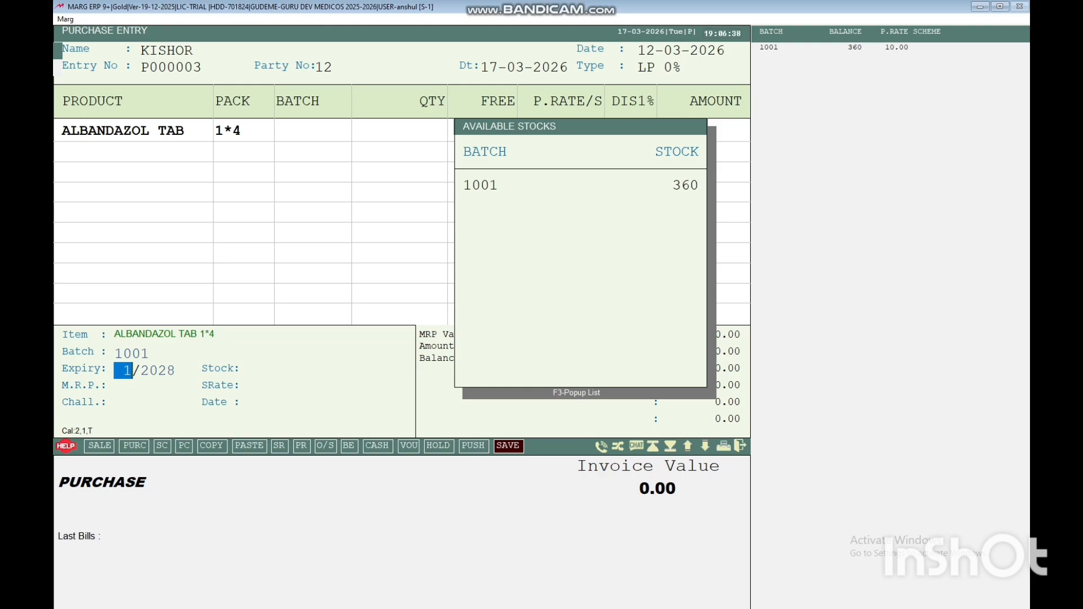
key(Return)
key(Return)
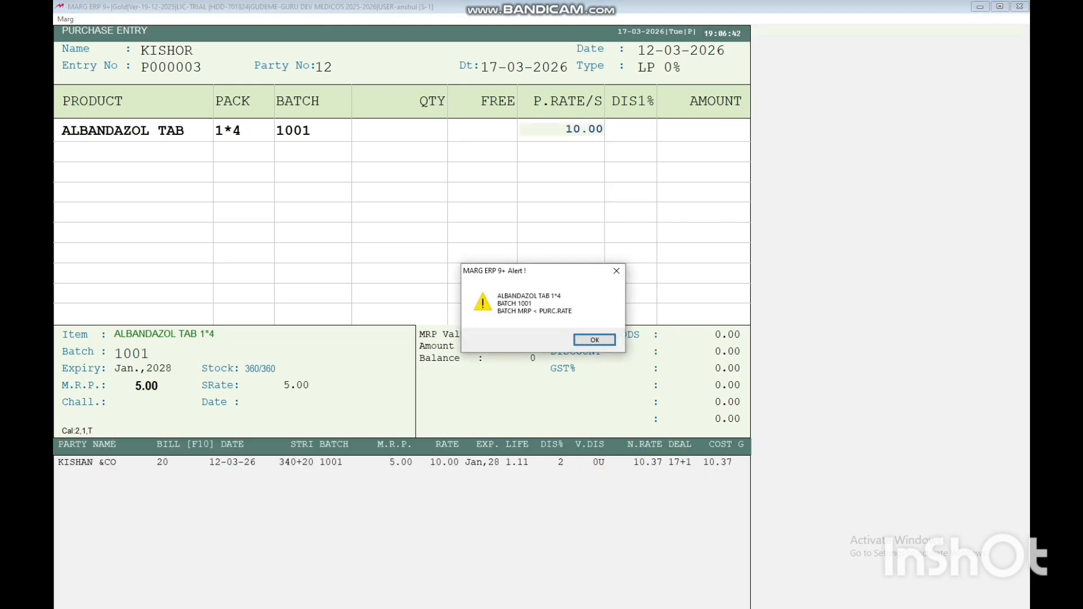
key(Return)
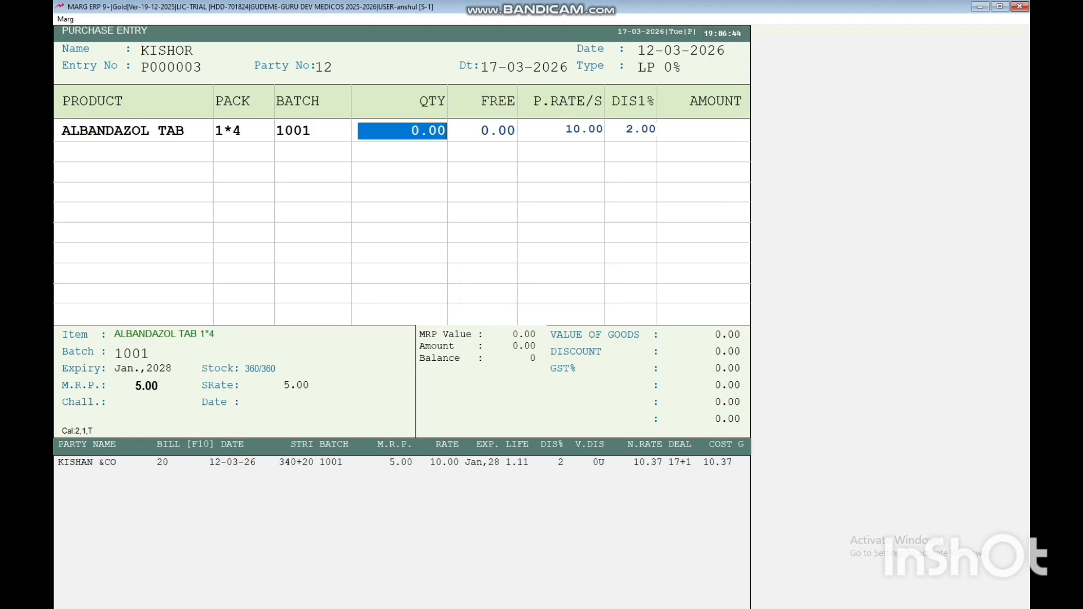
Set the ALBANDAZOL TAB quantity to 1000, accepting 58 free, the 10.00 purchase rate and the 2% discount
text(1000)
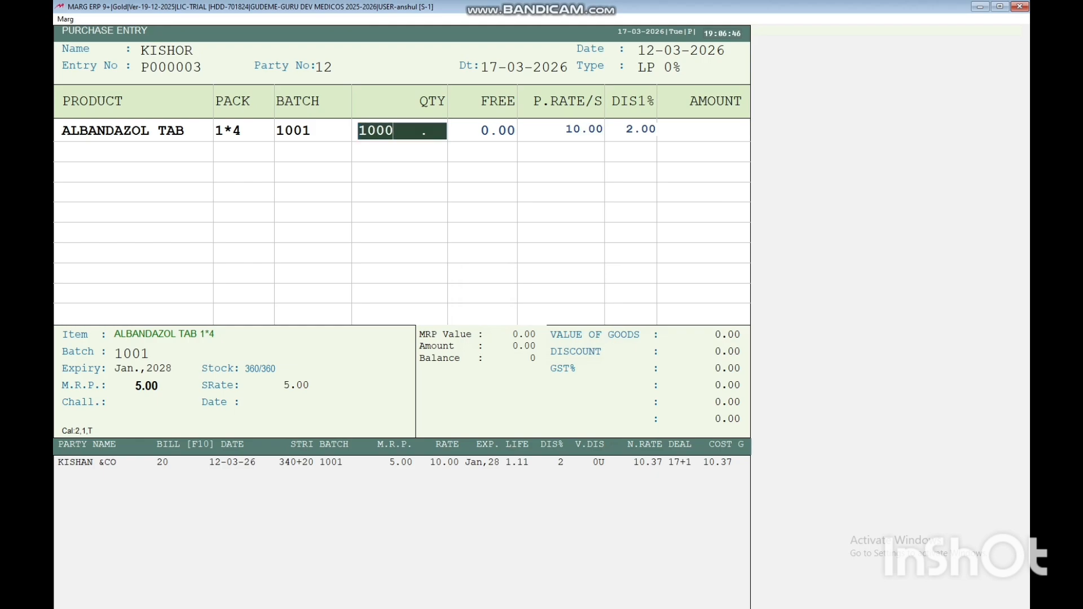
key(Return)
key(Return)
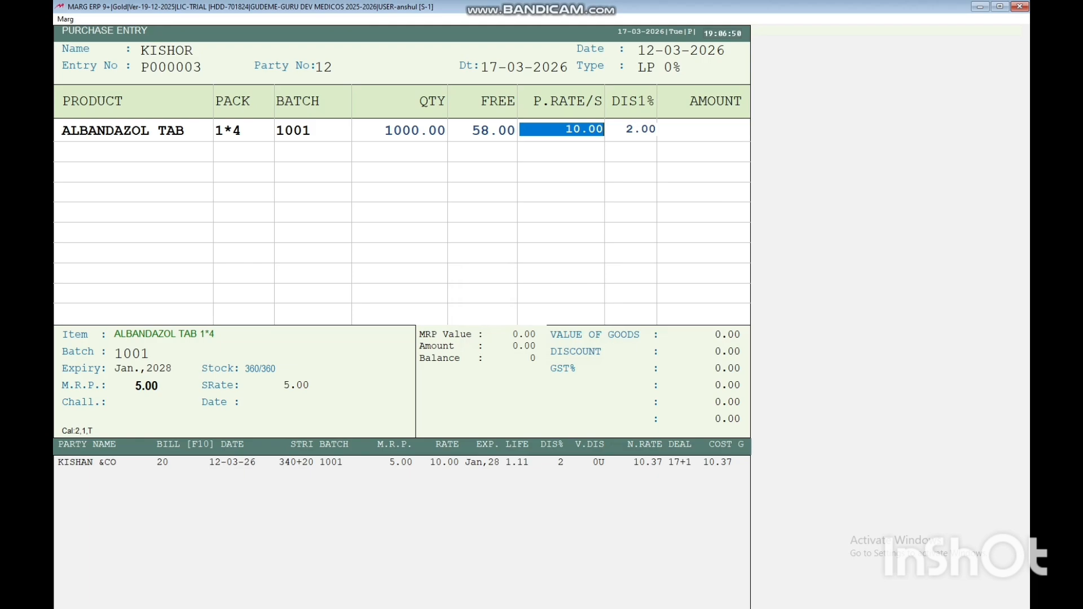
key(Return)
key(Return)
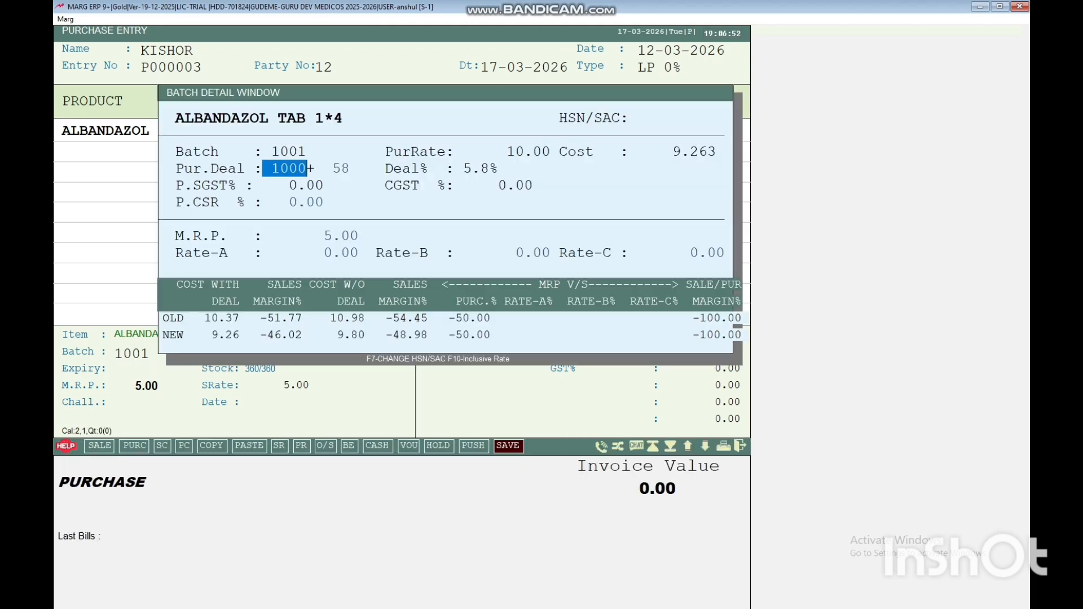
Accept the ALBANDAZOL TAB batch details with the 1000+58 purchase deal and M.R.P. 5.00, completing its line
key(Return)
key(Return)
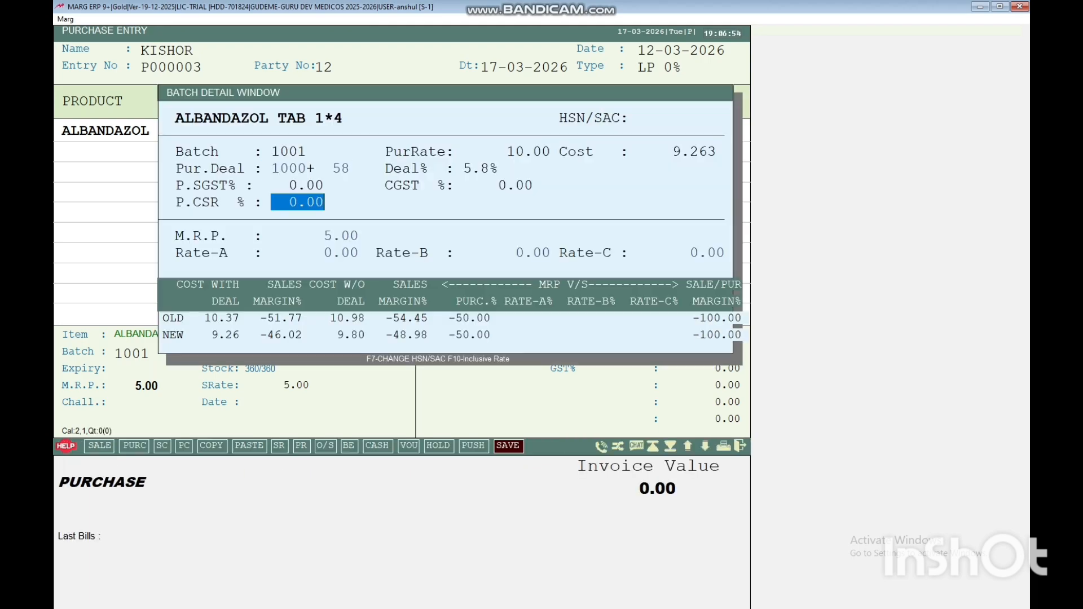
key(Return)
key(Return)
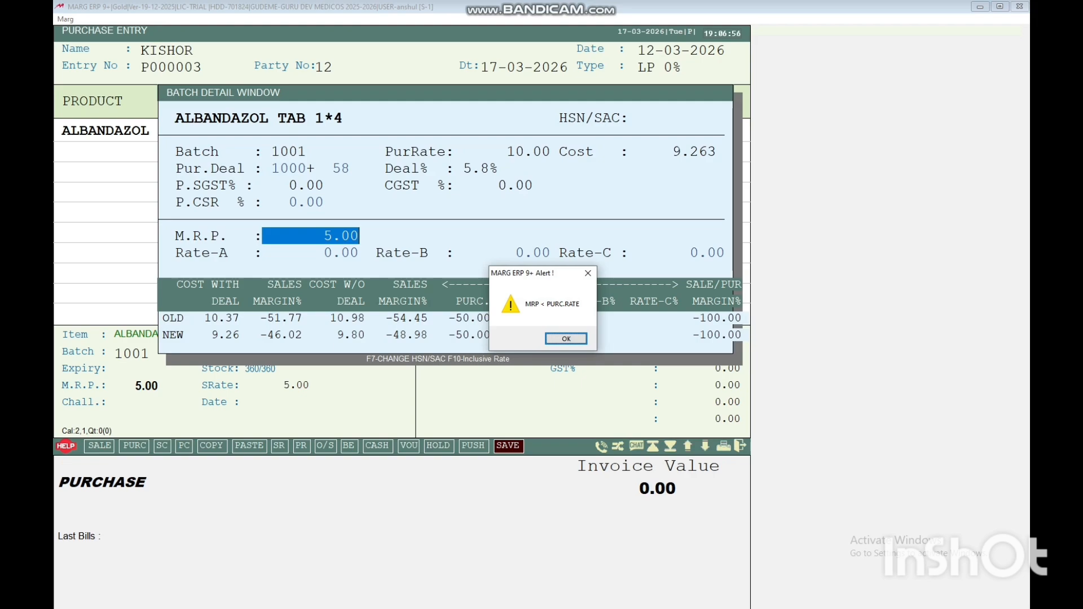
key(Return)
key(Return)
key(Return)
key(Return)
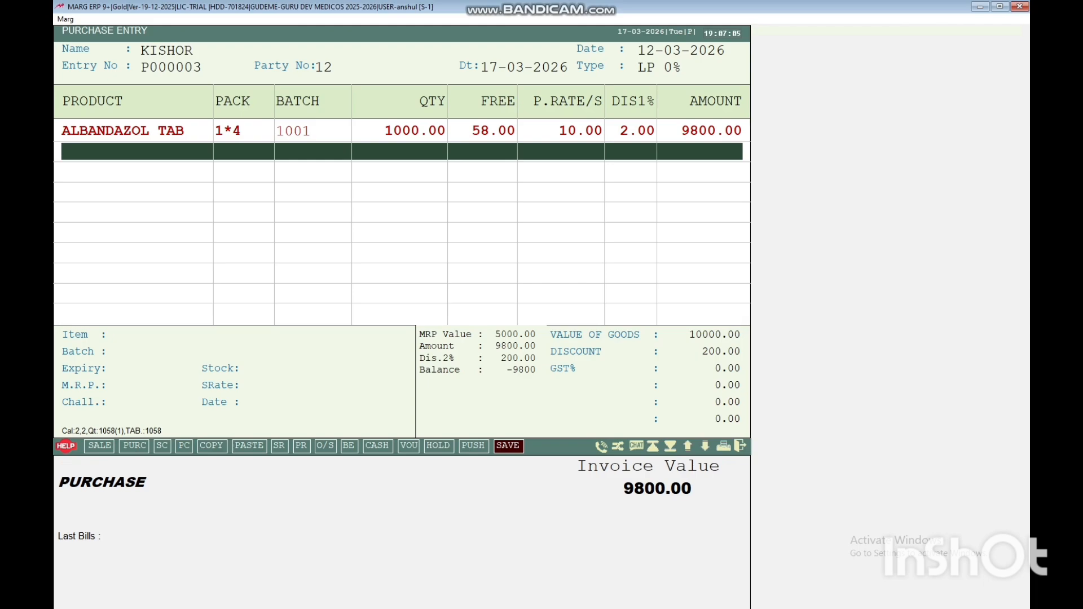
Add AVIL 25 MG as the second product with batch 1002 and expiry January 2027
key(Return)
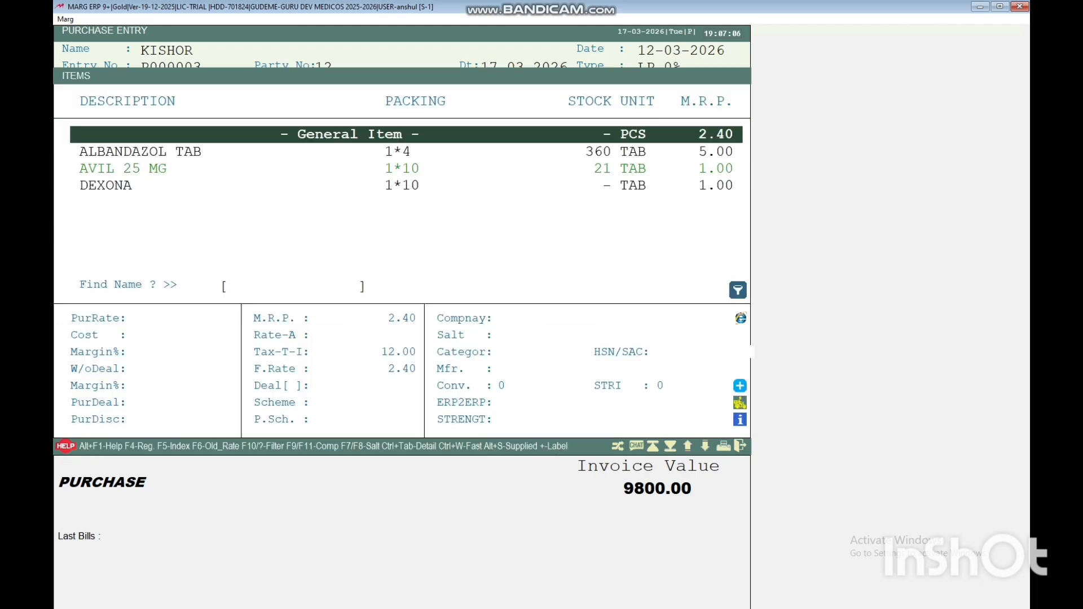
key(Down)
key(Down)
key(Return)
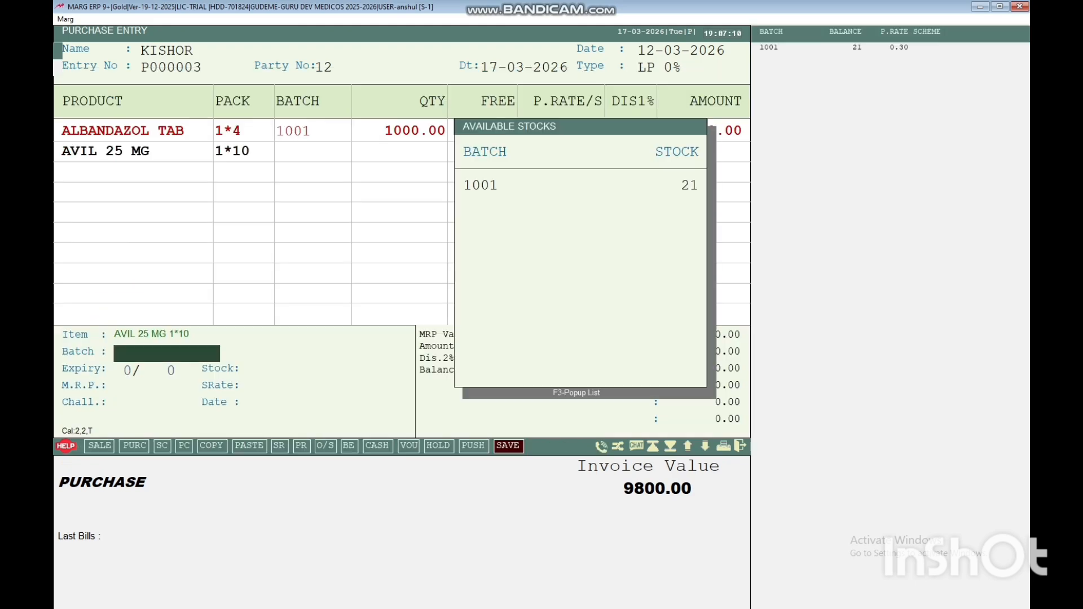
text(1002)
key(Return)
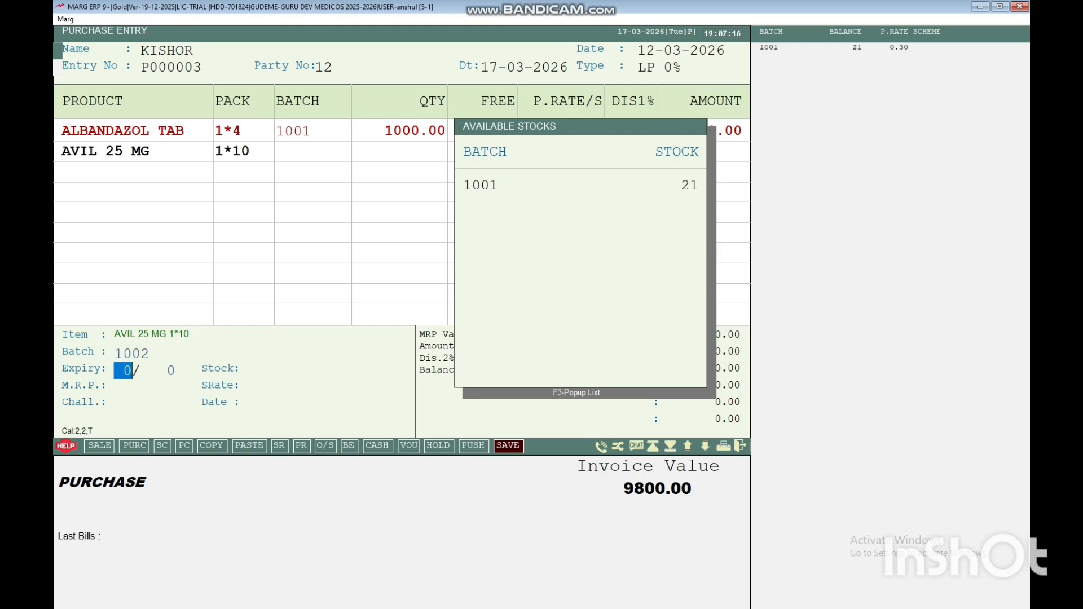
text(1)
key(Return)
text(27)
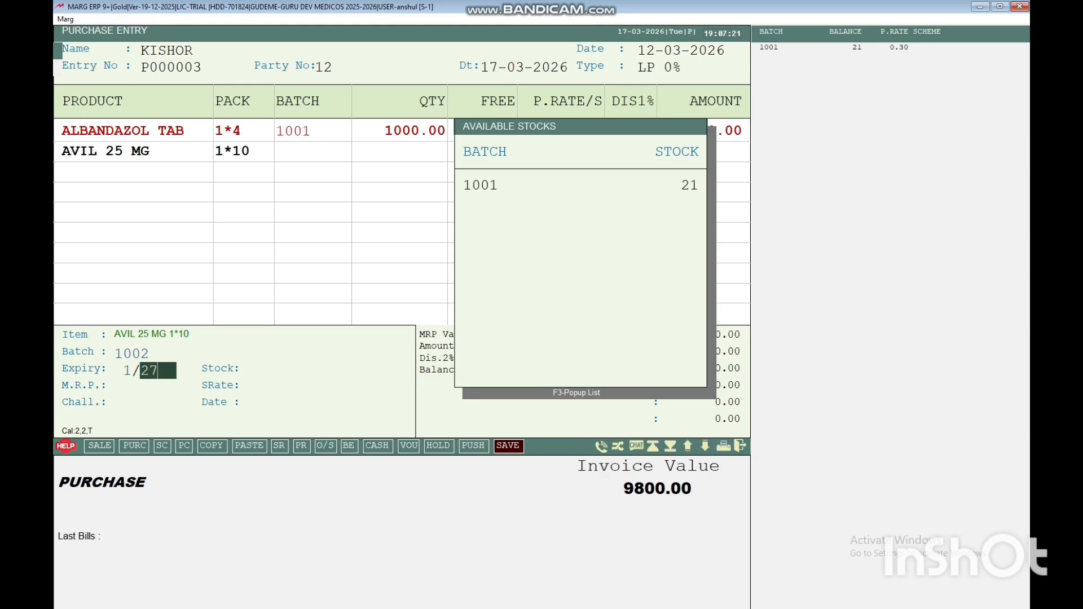
key(Return)
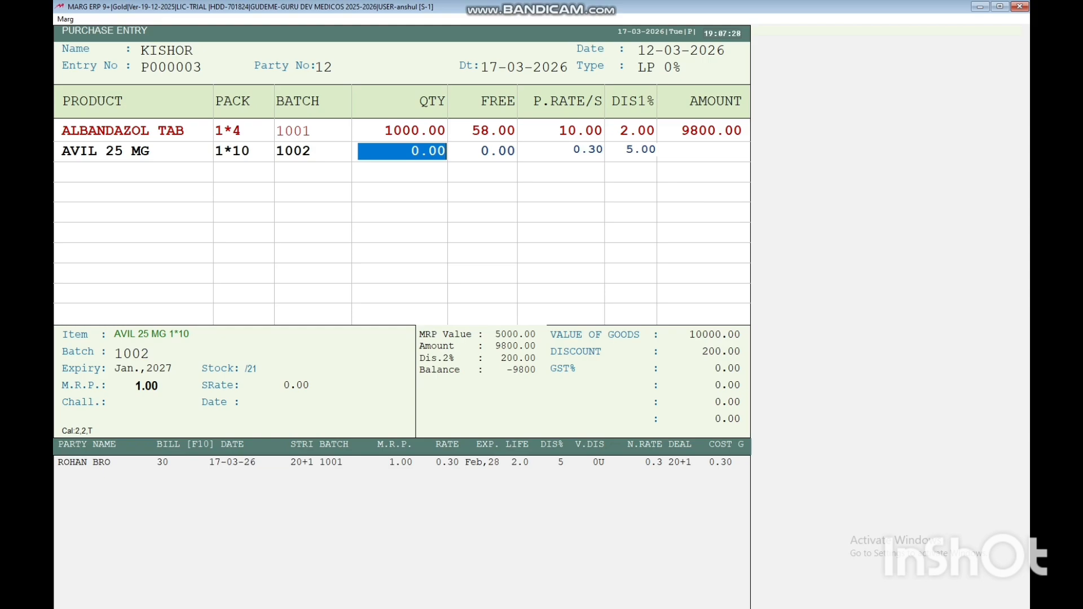
Set the AVIL 25 MG quantity to 500, accepting 25 free, the 0.30 purchase rate and the 5% discount
text(500)
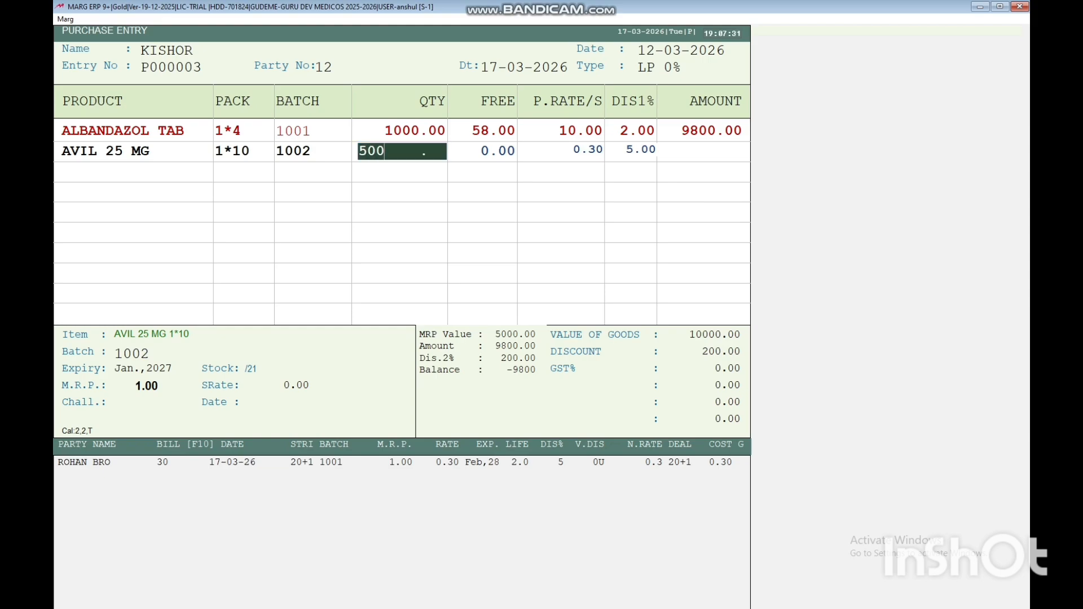
key(Return)
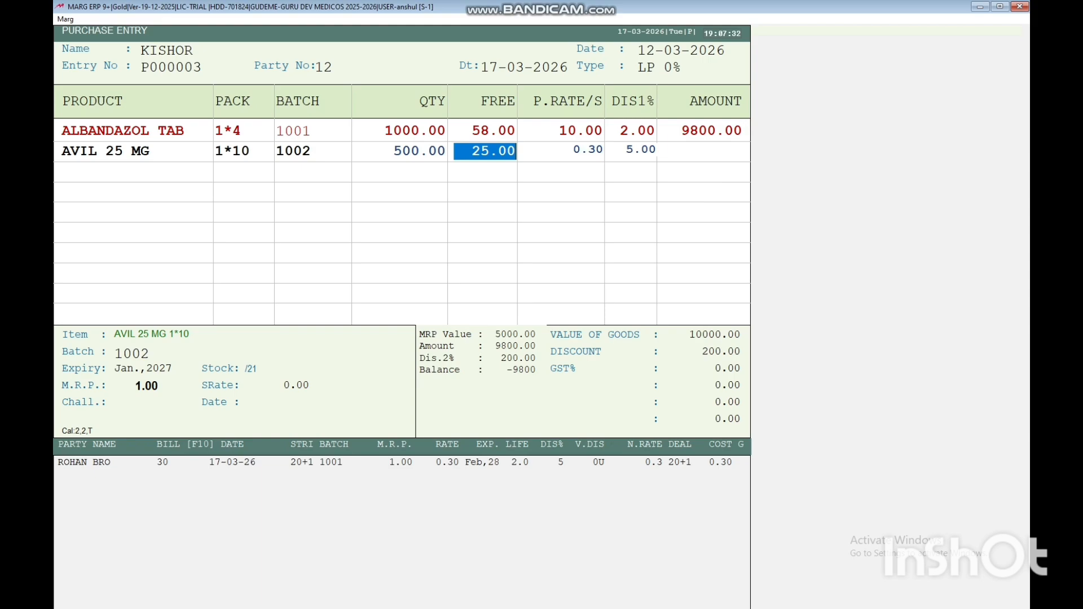
key(Return)
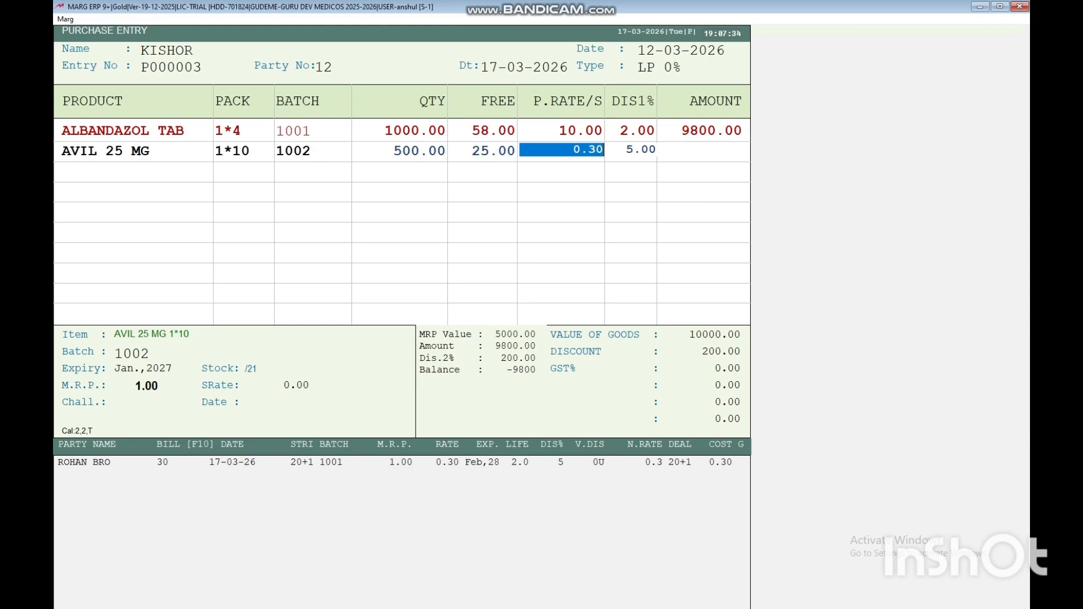
key(Return)
key(Return)
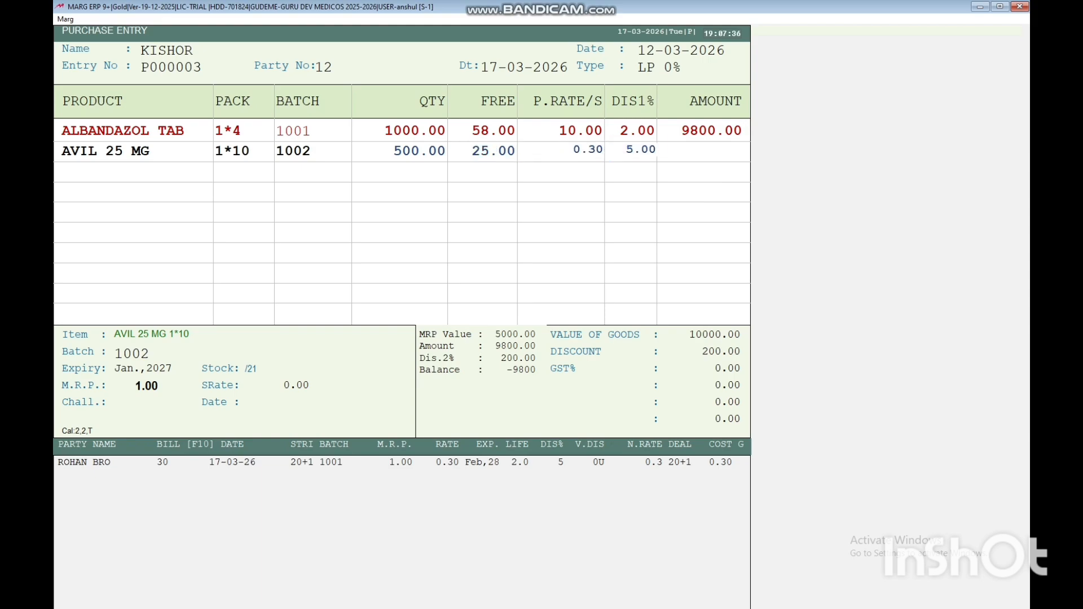
key(Return)
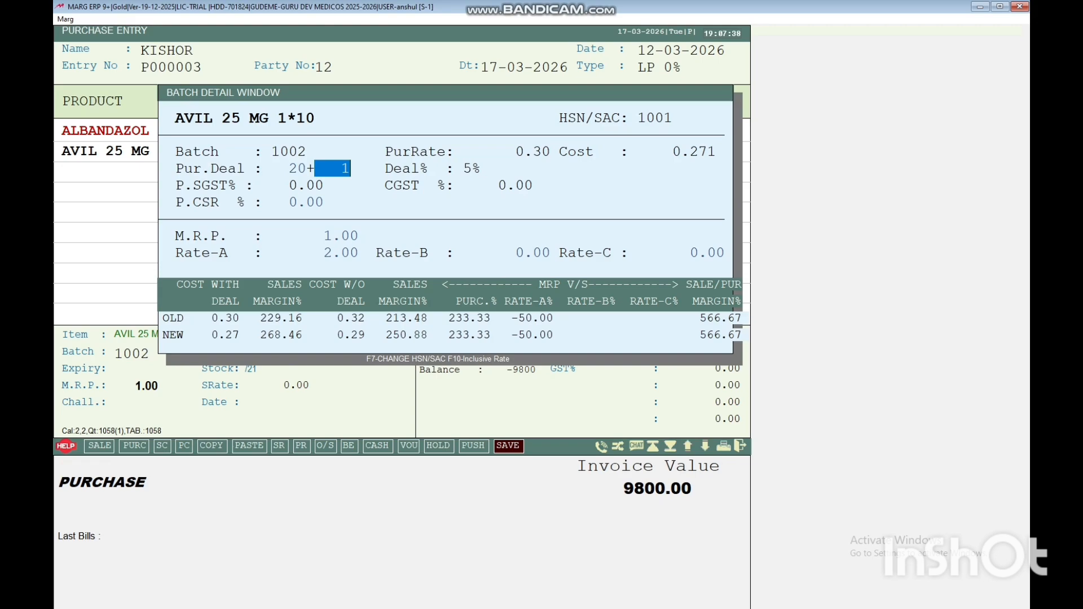
Accept the AVIL 25 MG batch details with the 20+1 purchase deal, M.R.P. 1.00 and Rate-A 2.00, completing its line
key(Return)
key(Return)
key(Return)
key(Return)
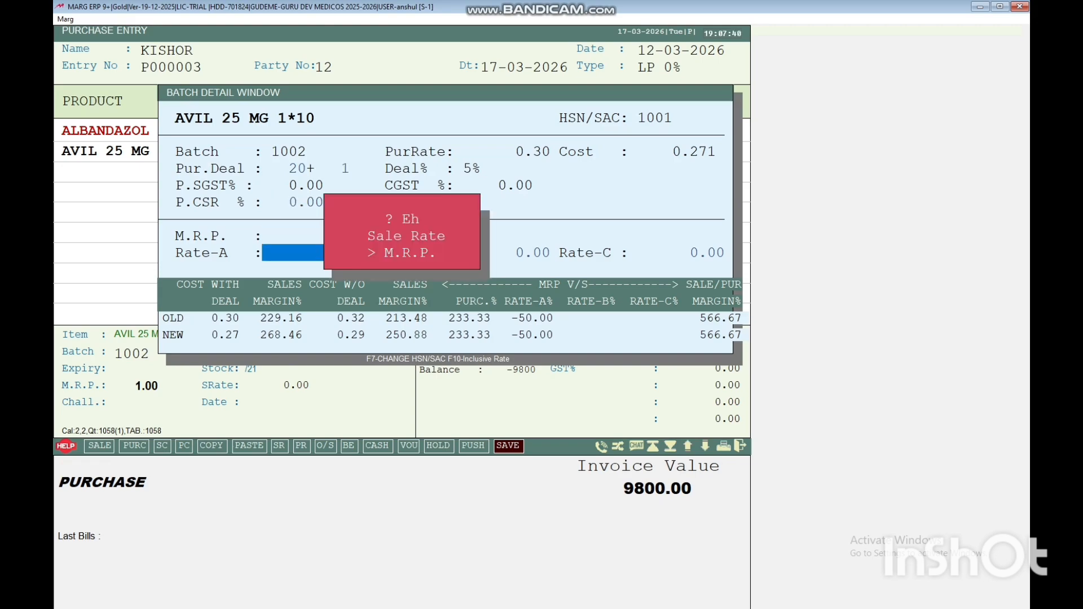
key(Return)
key(Return)
key(Return)
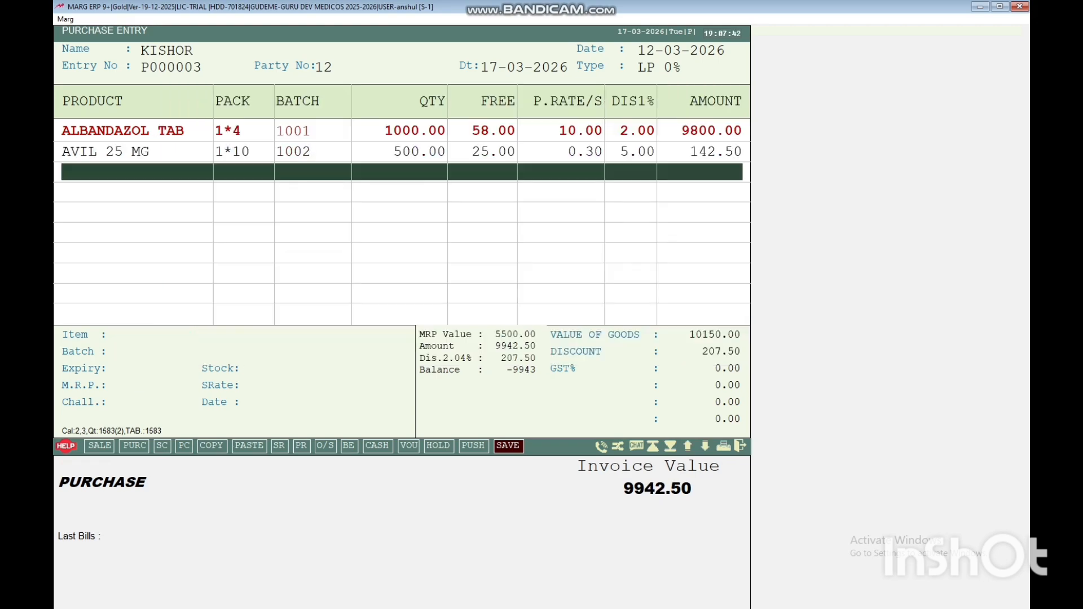
Add DEXONA in 1*10 packing as the third product of the purchase bill
key(Return)
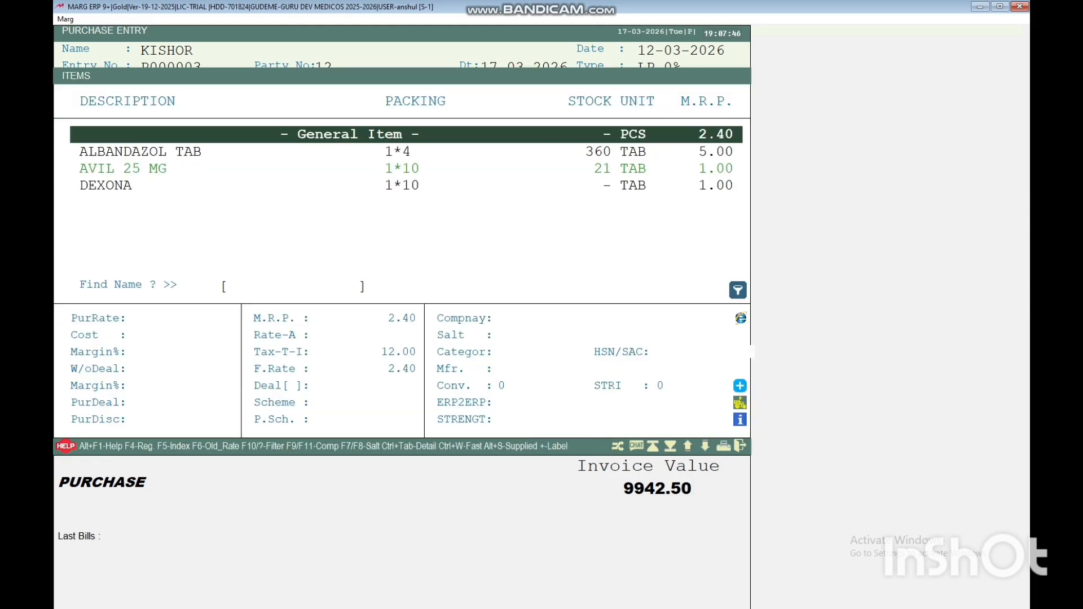
key(Down)
key(Down)
key(Down)
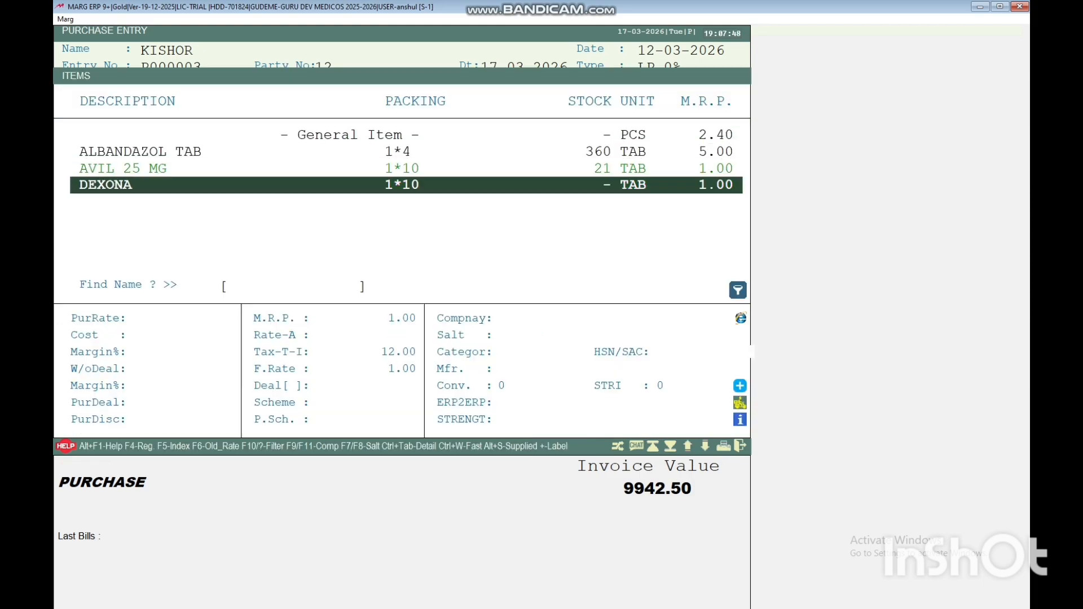
key(Return)
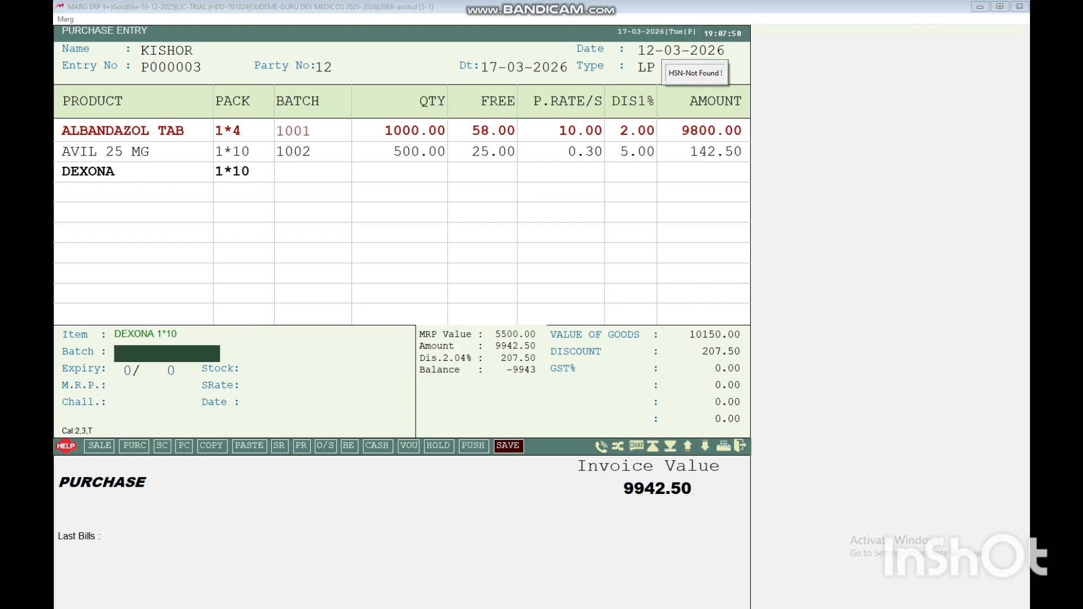
Set the DEXONA batch to 1003 and its expiry to January 2028
text(100)
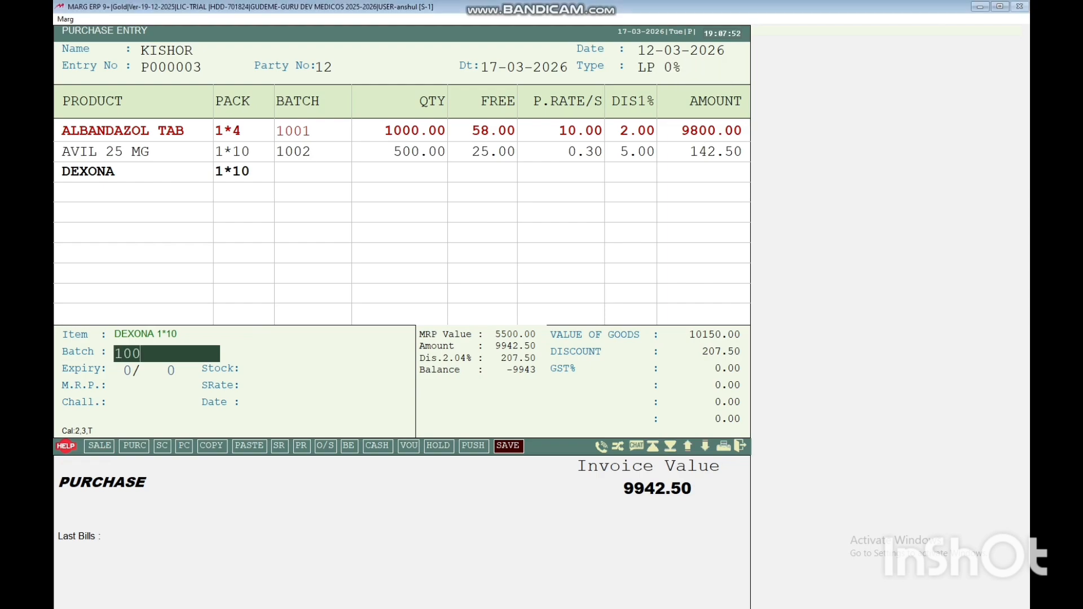
text(3)
key(Return)
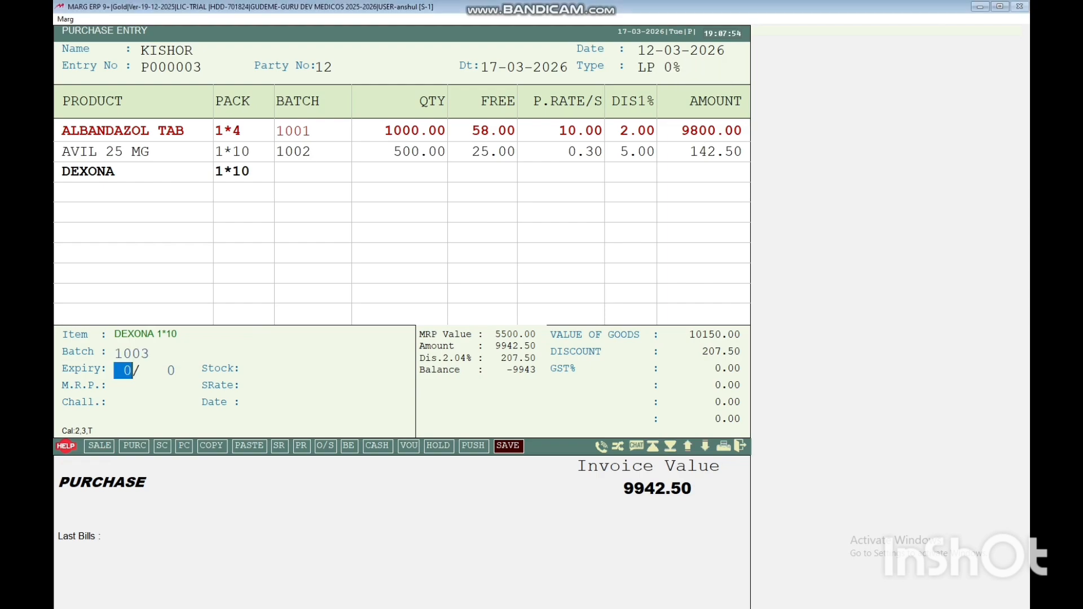
text(1)
key(Return)
text(28)
key(Return)
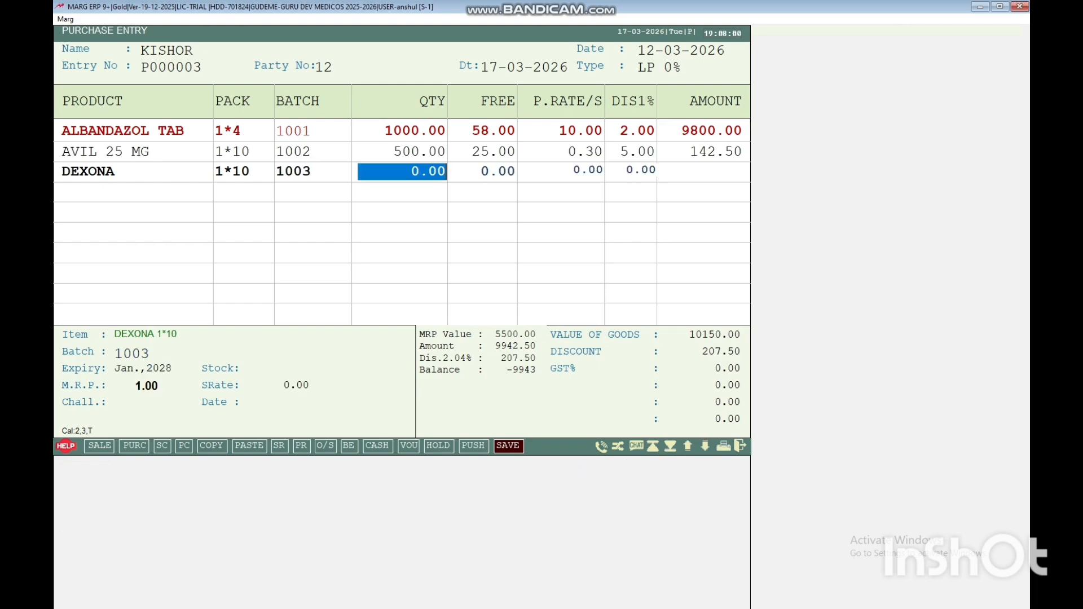
Set the DEXONA quantity to 300 with 2 free, a 3.00 purchase rate and a 1% discount
text(300)
key(Return)
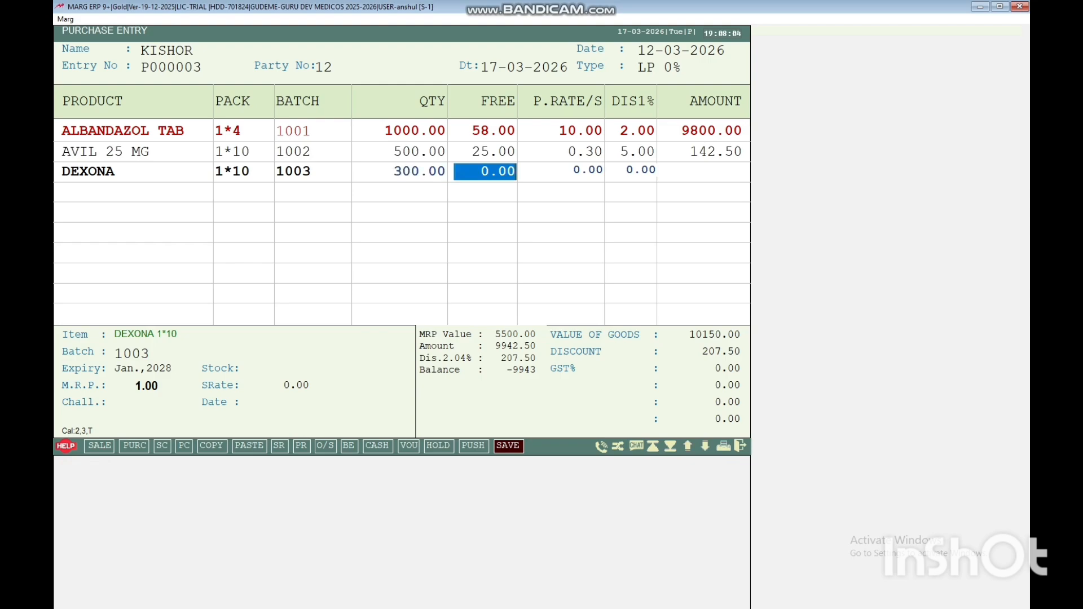
text(2 .)
key(Return)
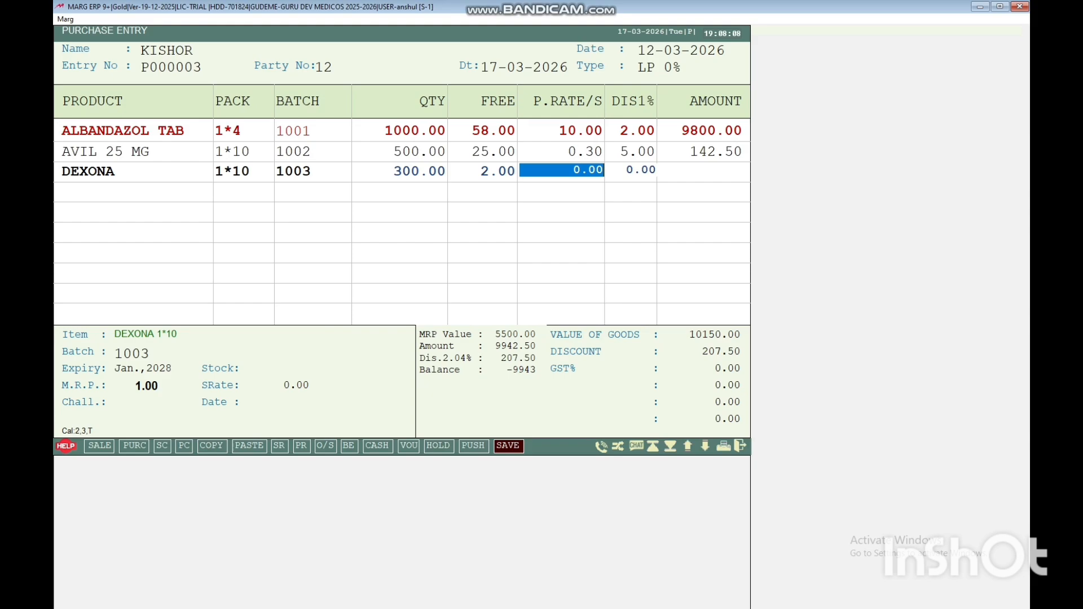
text(3)
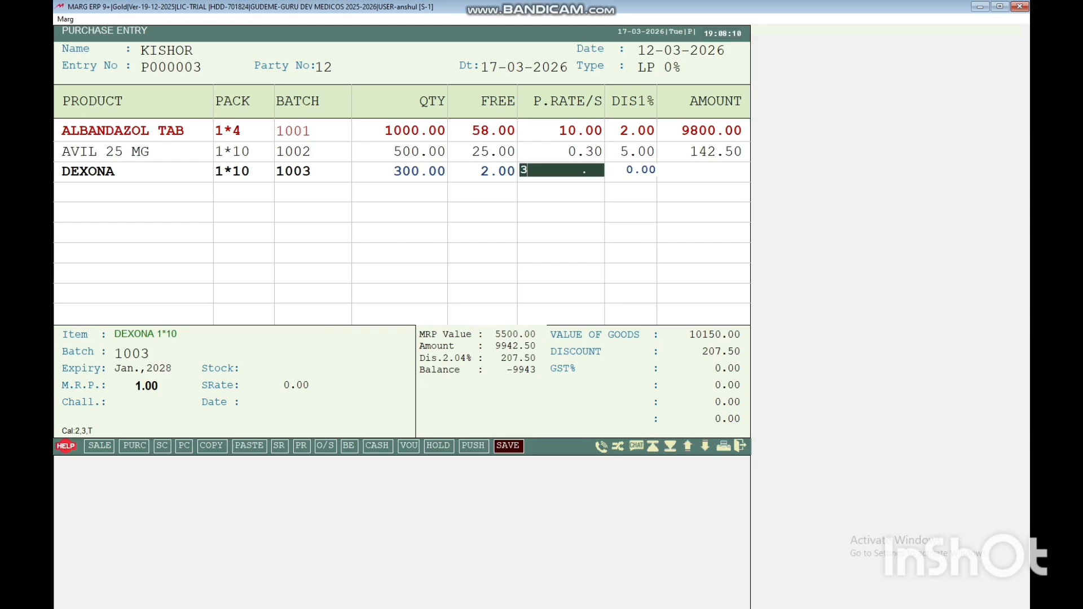
key(Return)
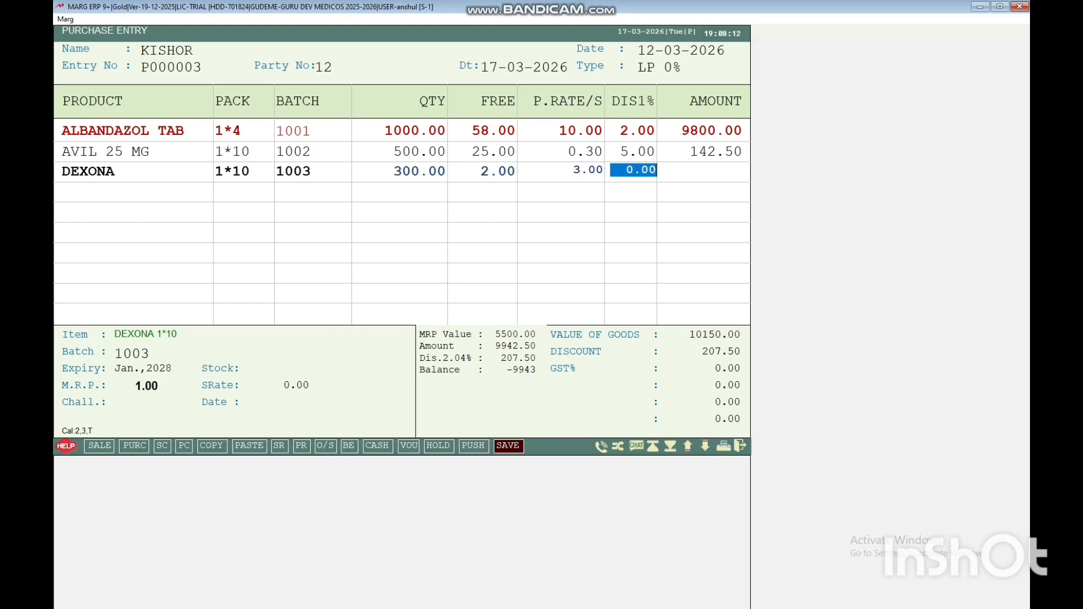
key(Return)
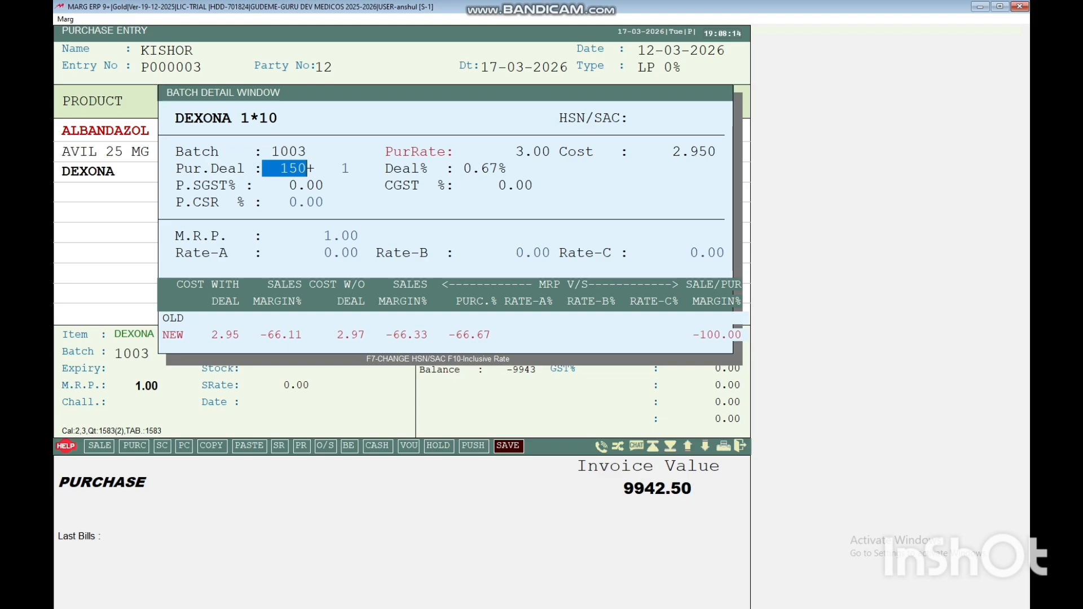
Accept the DEXONA batch details with the 150+1 purchase deal, M.R.P. 1.00 and sale rates of 0.00, completing its line
key(Return)
key(Return)
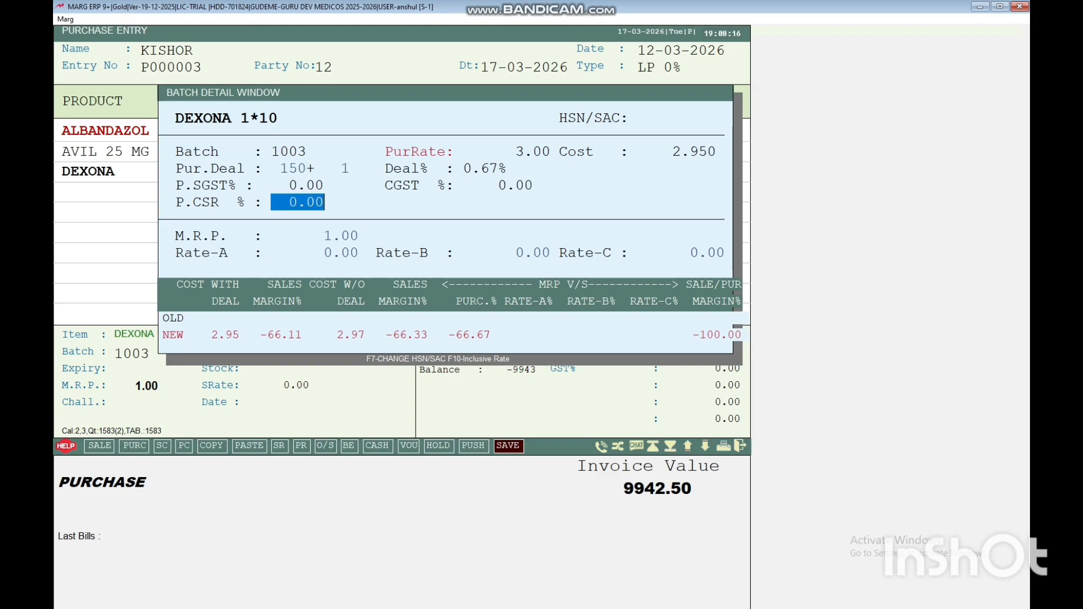
key(Return)
key(Return)
key(Return)
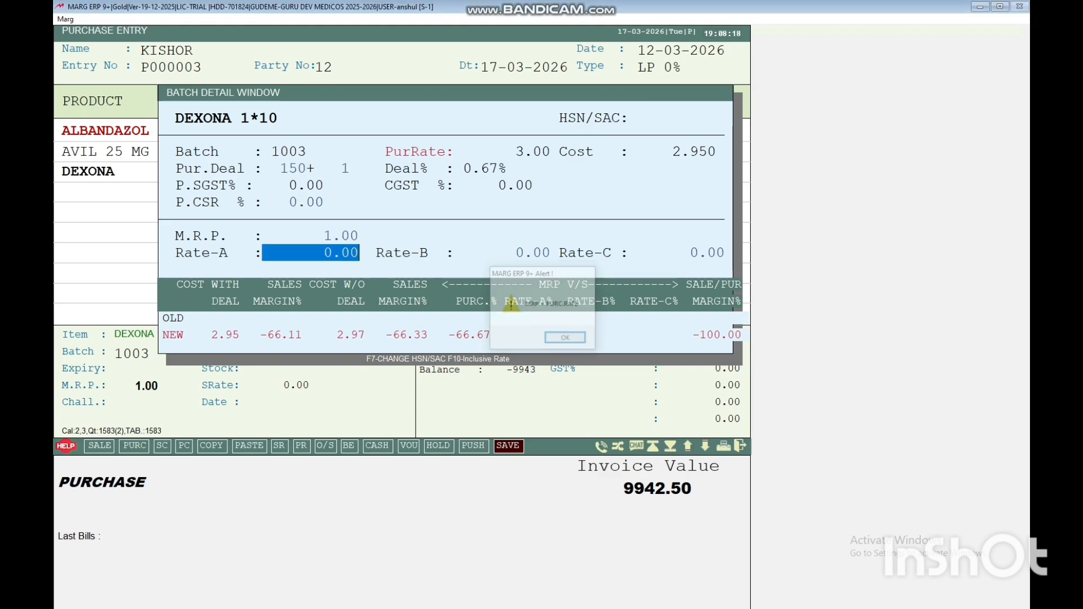
key(Return)
key(Return)
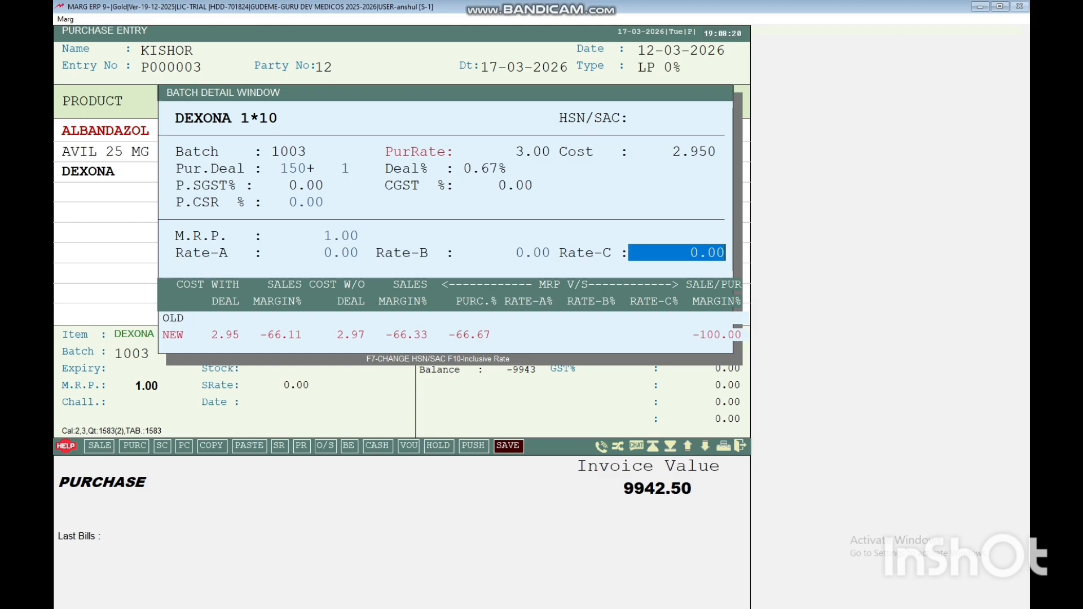
key(Return)
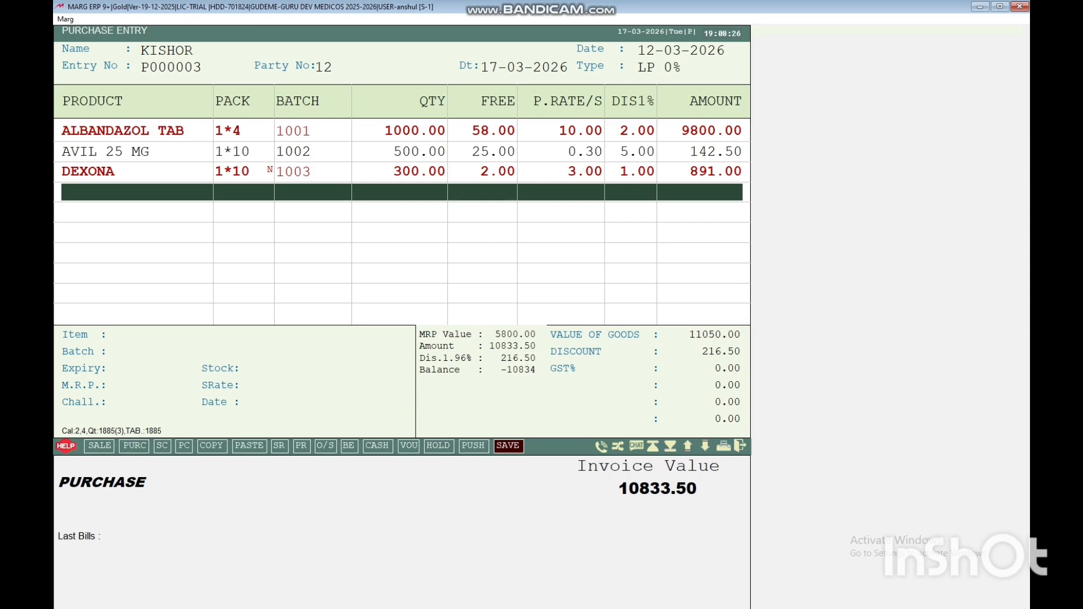
Finish the item entry, accept the bill discount of 0.00 and pass through the purchase scheme list to the save options
key(Return)
text(216.5)
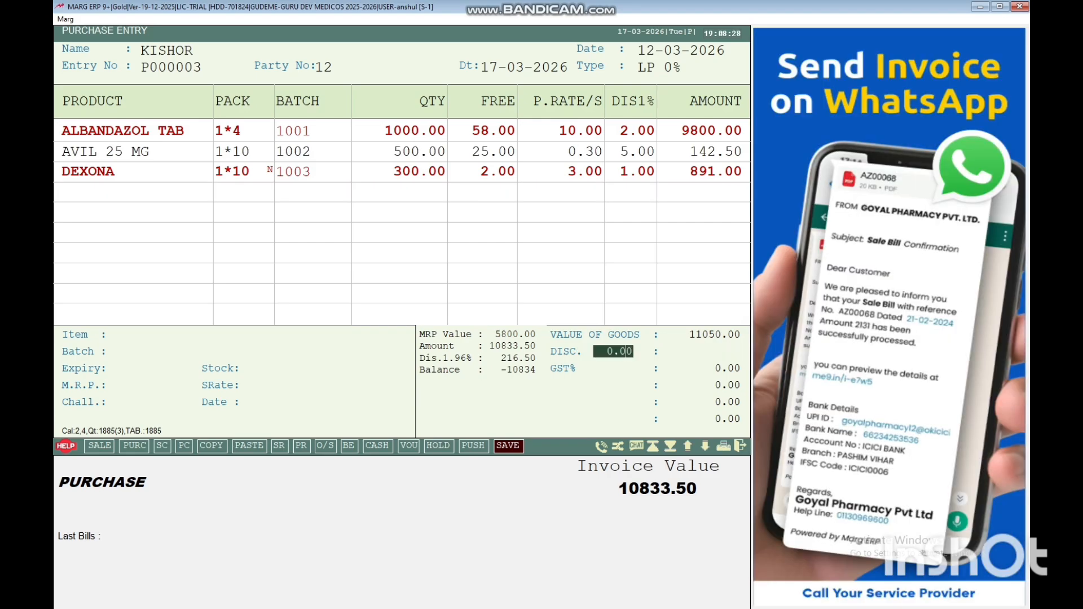
key(Return)
key(Return)
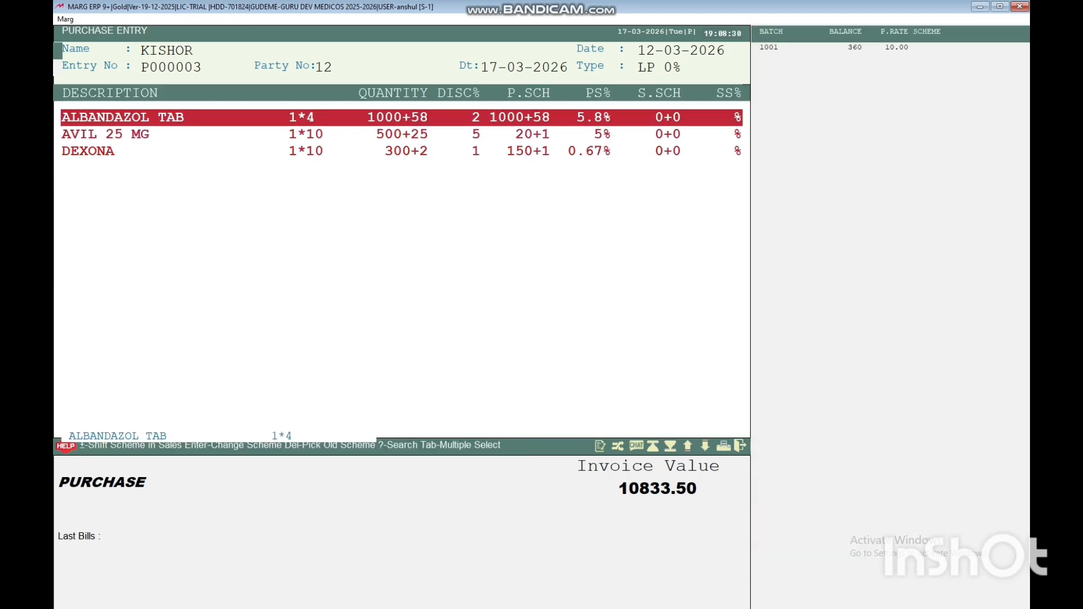
key(Delete)
key(Delete)
key(Delete)
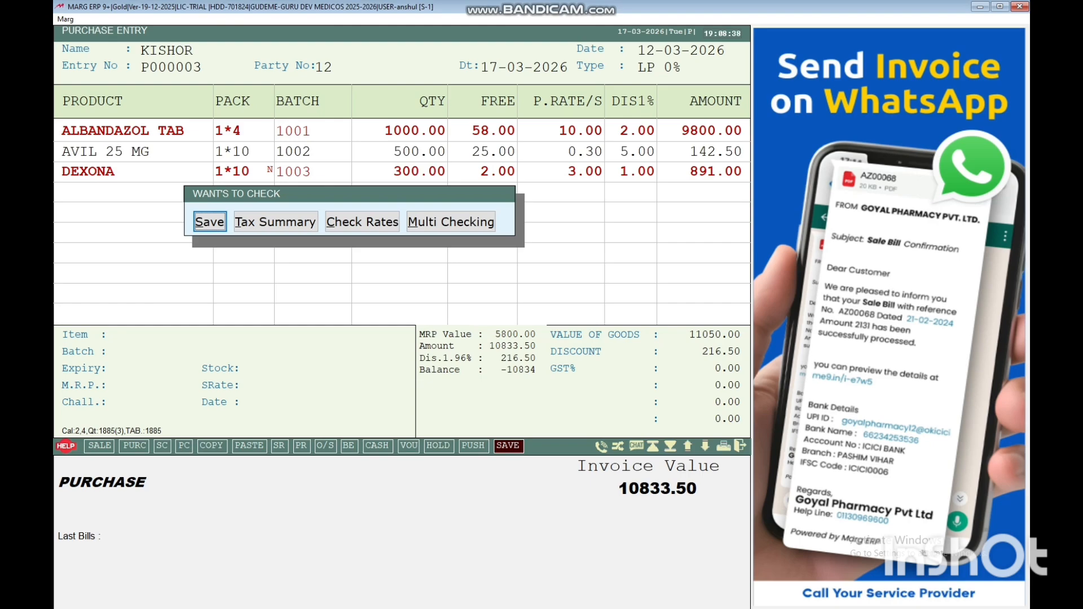
Check the bill's rates in the ALBANDAZOL TAB batch details and return to the save options
key(Right)
key(Right)
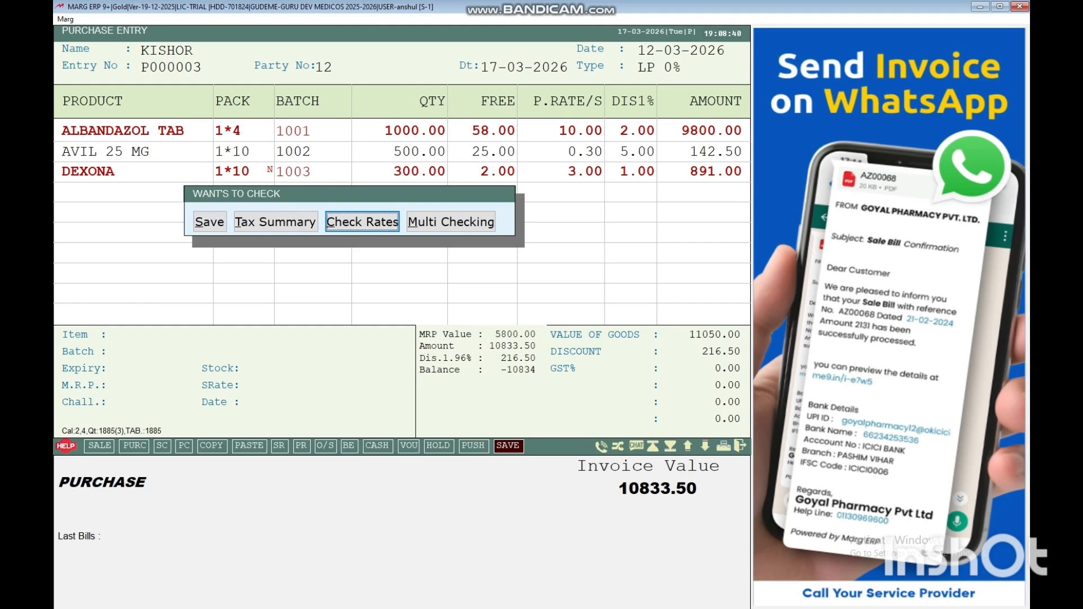
key(Return)
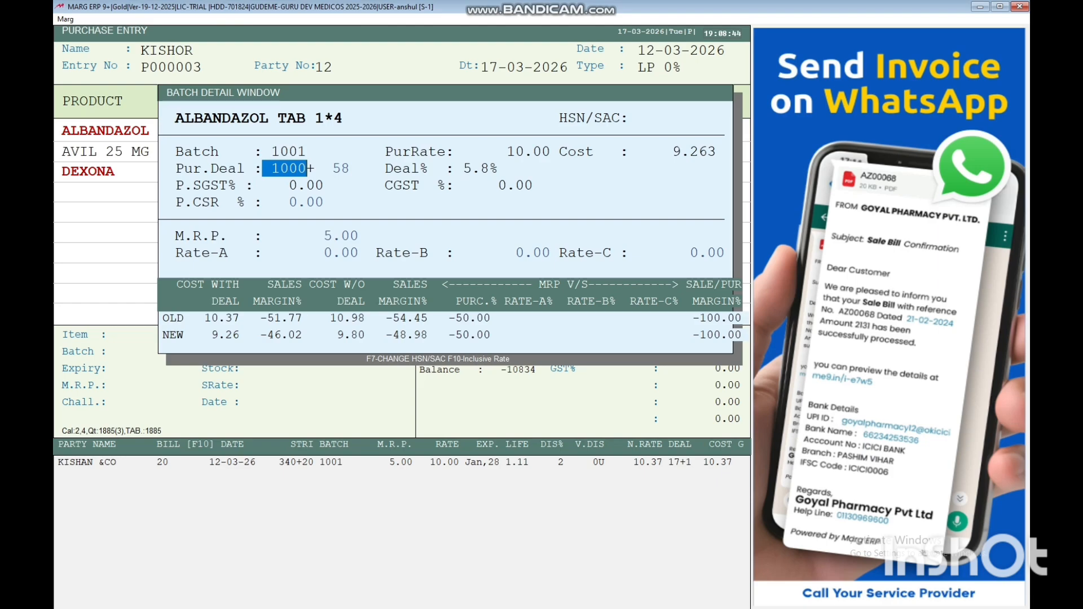
key(Escape)
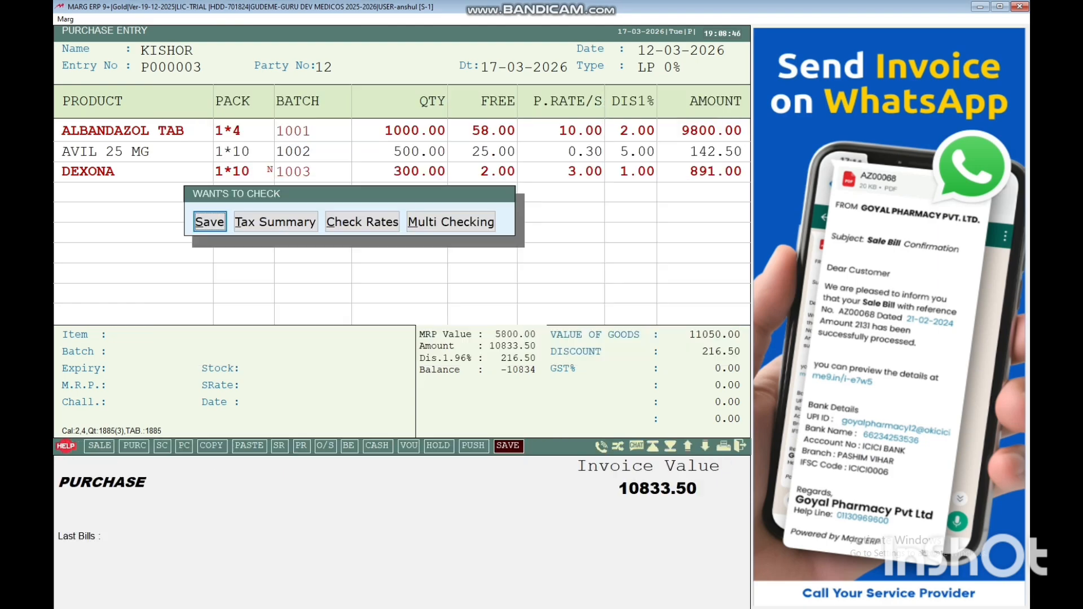
Save the purchase bill with the proposed bill value and 0.00 land cost, and view its goods receipt note preview
key(Return)
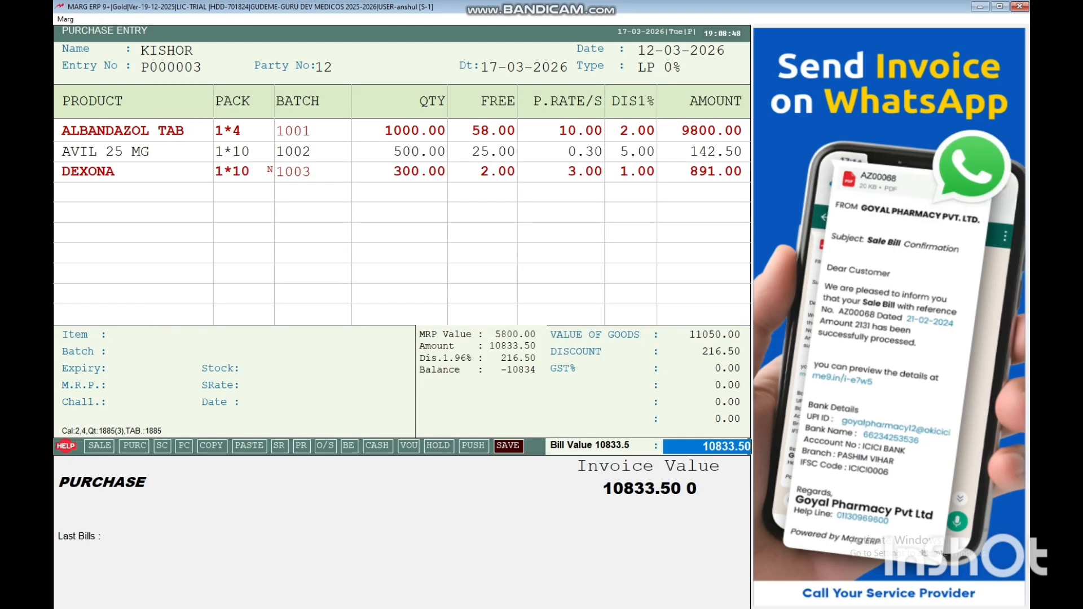
key(Return)
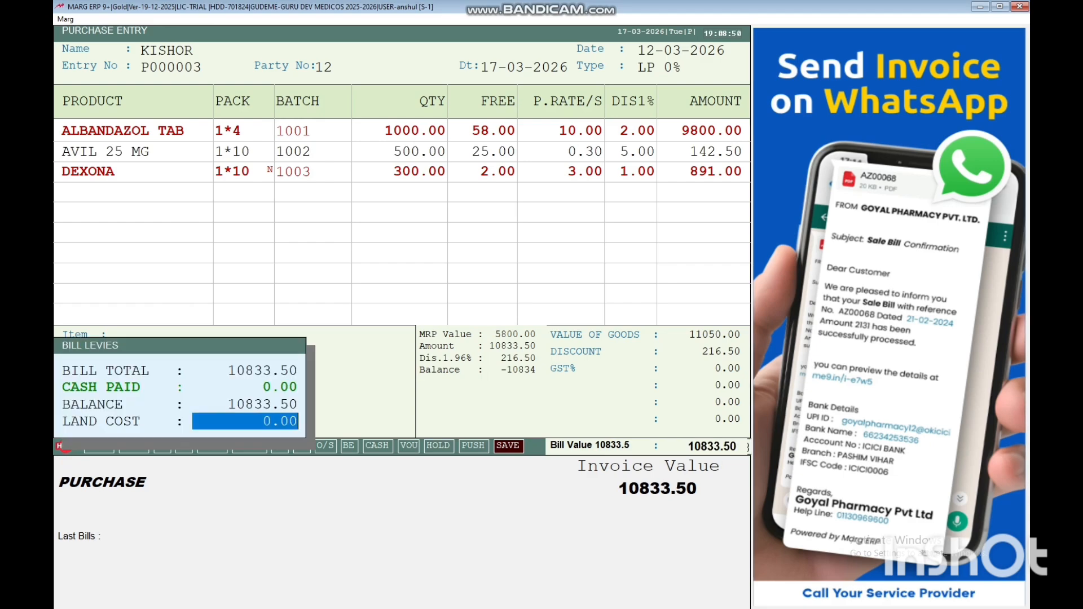
key(Return)
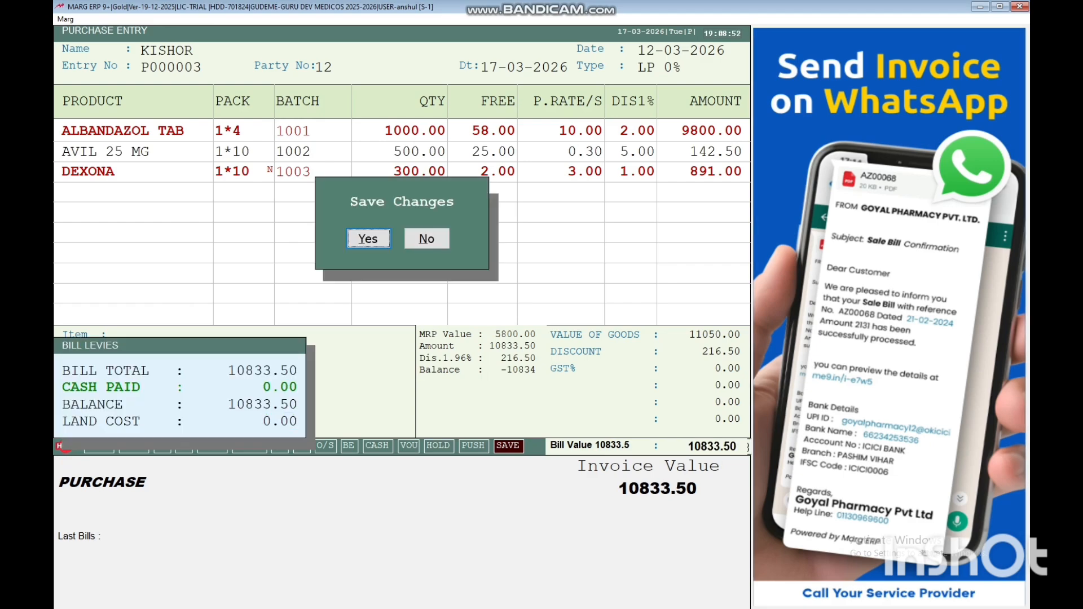
key(Return)
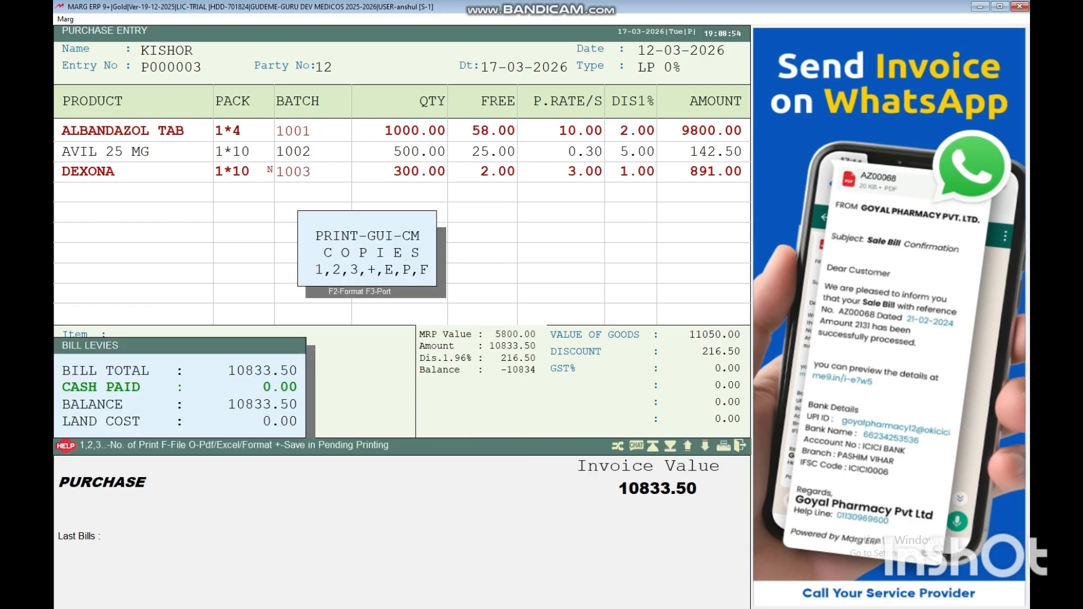
key(Escape)
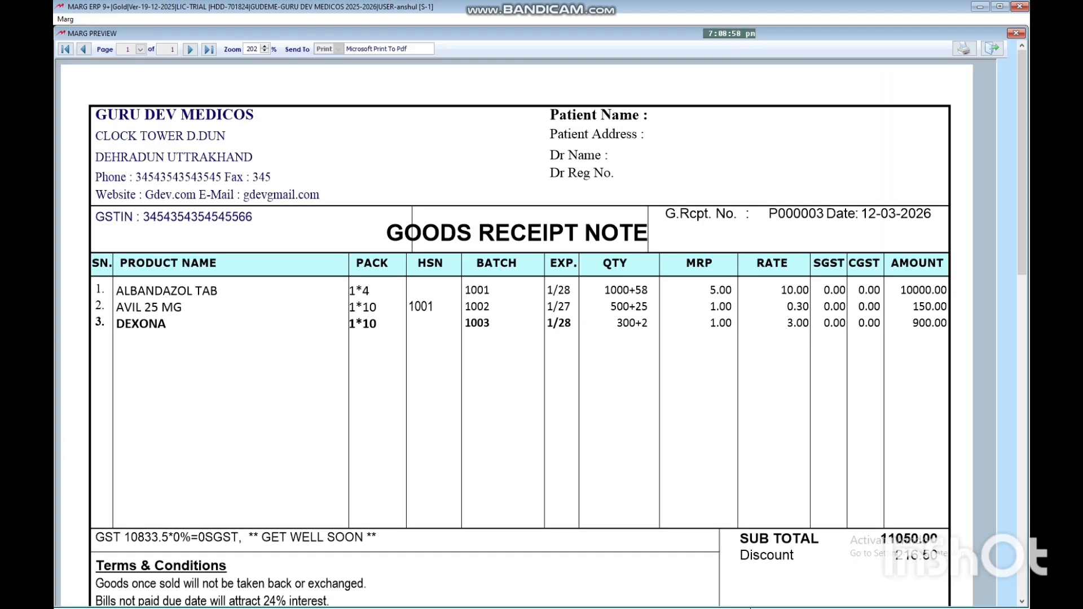
mouse_move(1022, 141)
mouse_down()
mouse_move(1022, 220)
mouse_move(1022, 140)
mouse_up()
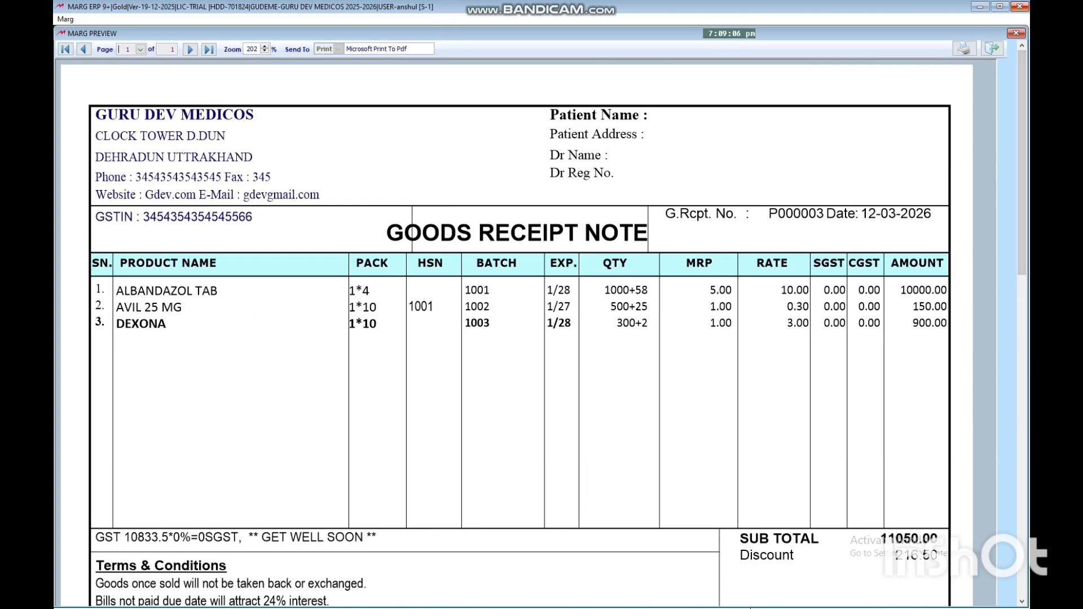